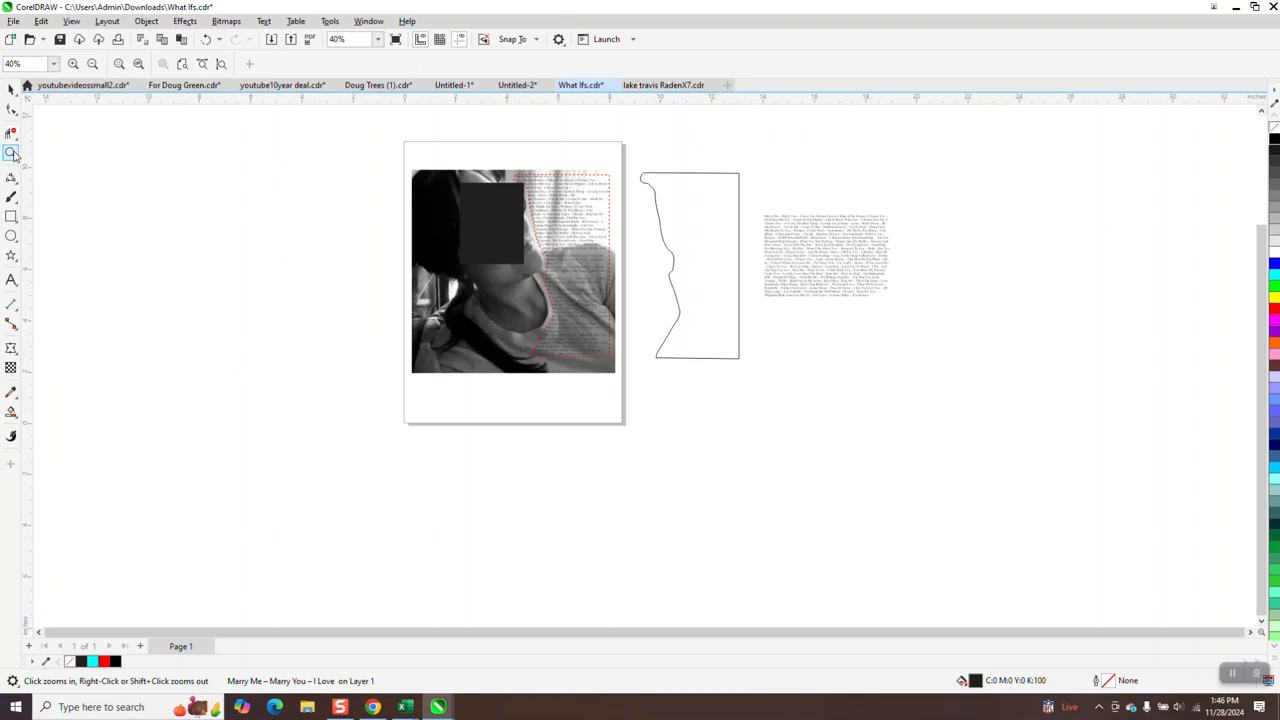
left_click_drag(636, 164, 967, 425)
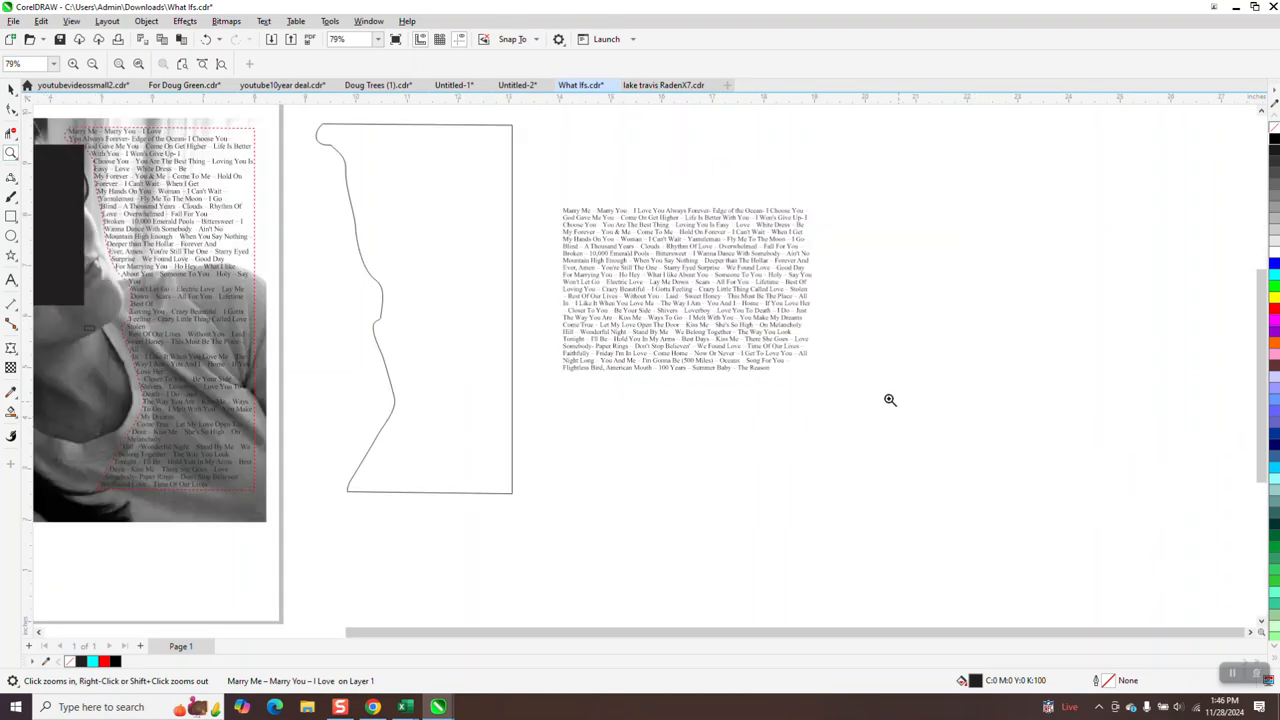
left_click(11, 90)
left_click(813, 371)
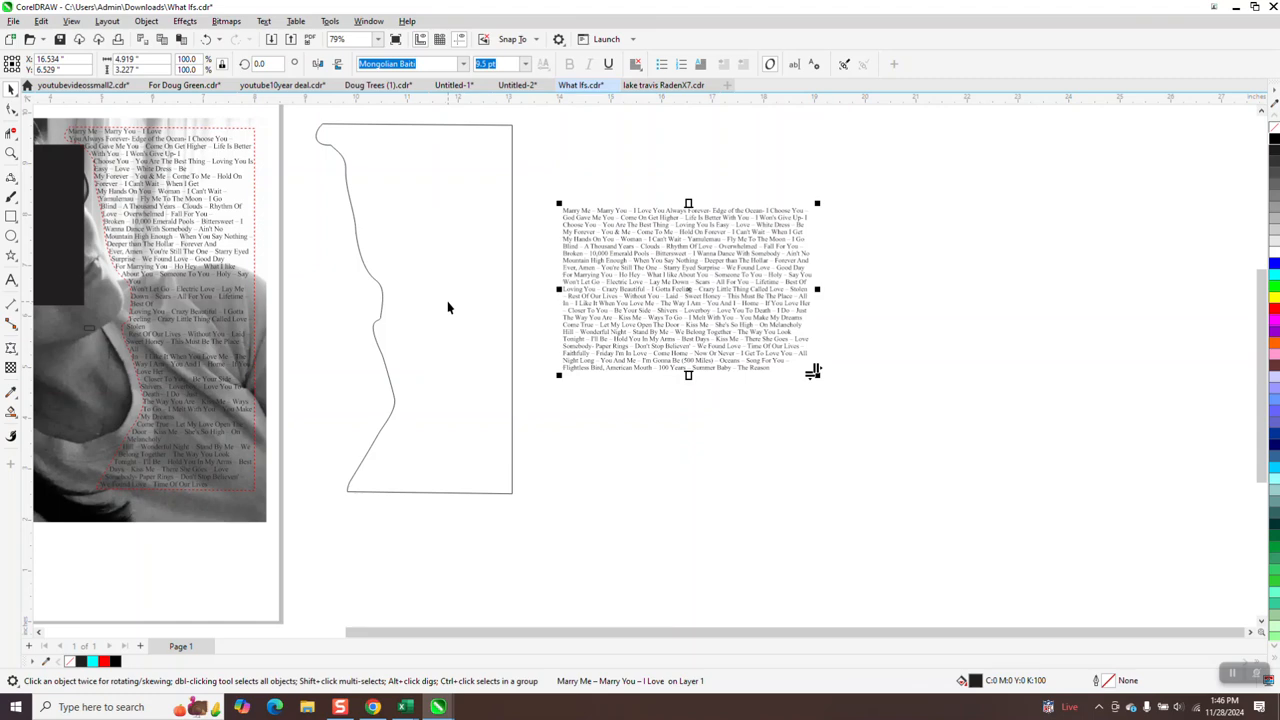
scroll(447, 307, "down", 2)
scroll(448, 306, "down", 1)
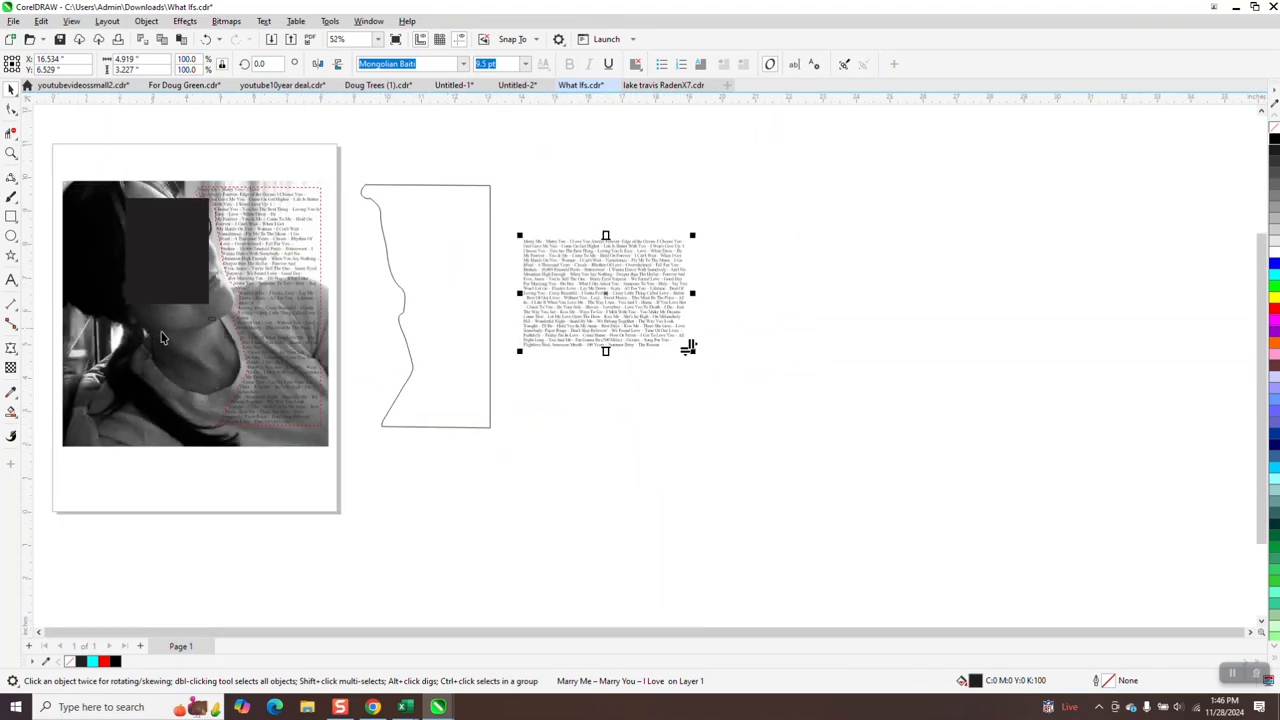
Create a Smart Fill copy of the wavy outline shape, placed right of the lyrics, with no fill and a black outline.
left_click(11, 411)
left_click(434, 300)
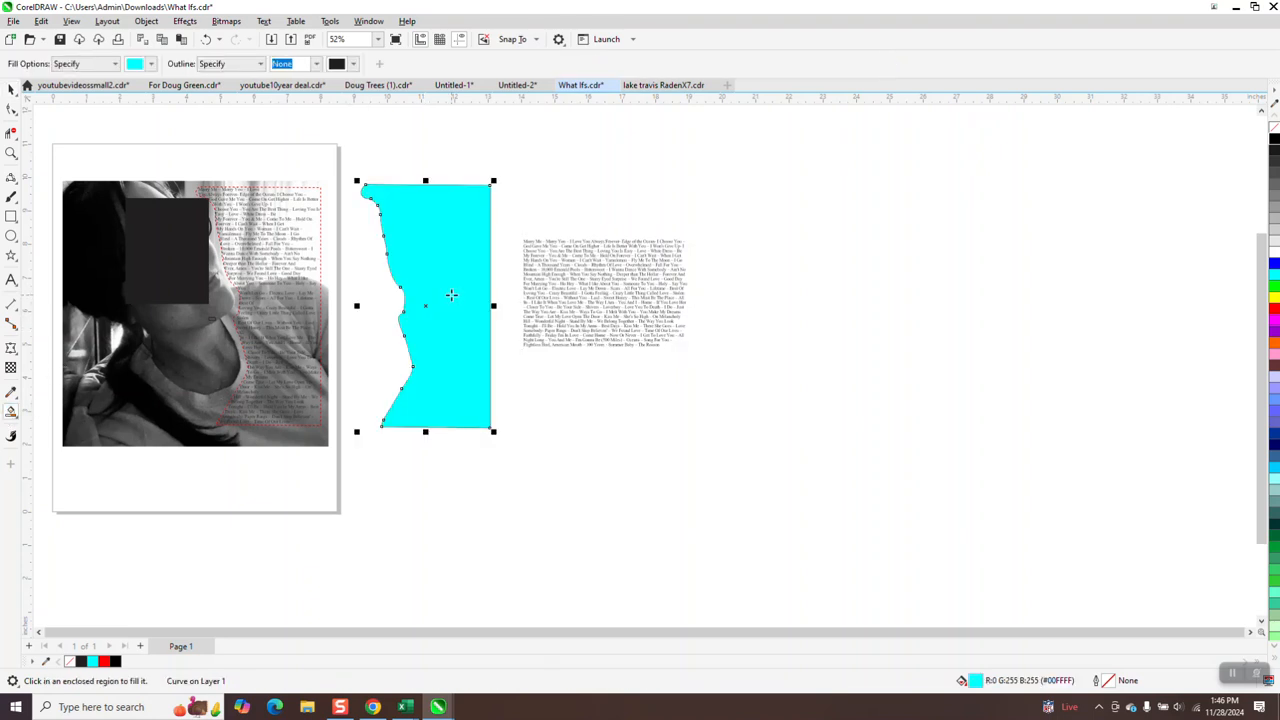
key("Right")
key("Right")
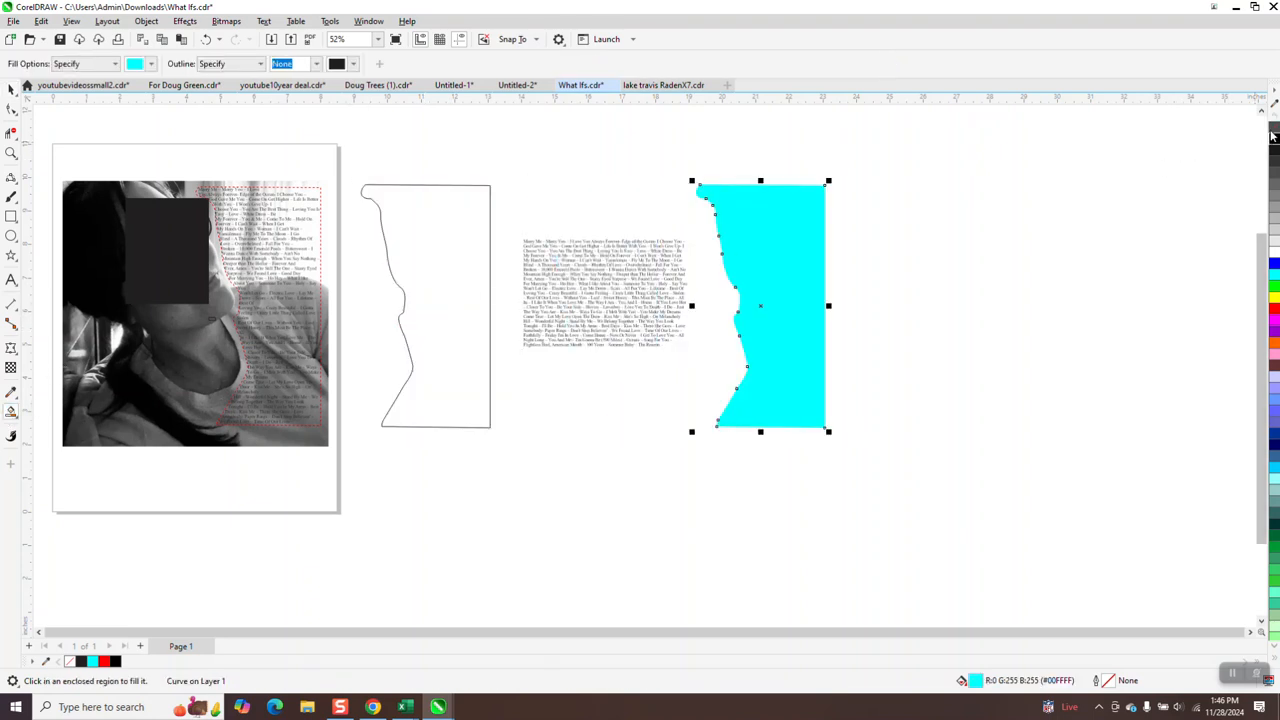
left_click(1274, 130)
right_click(1274, 142)
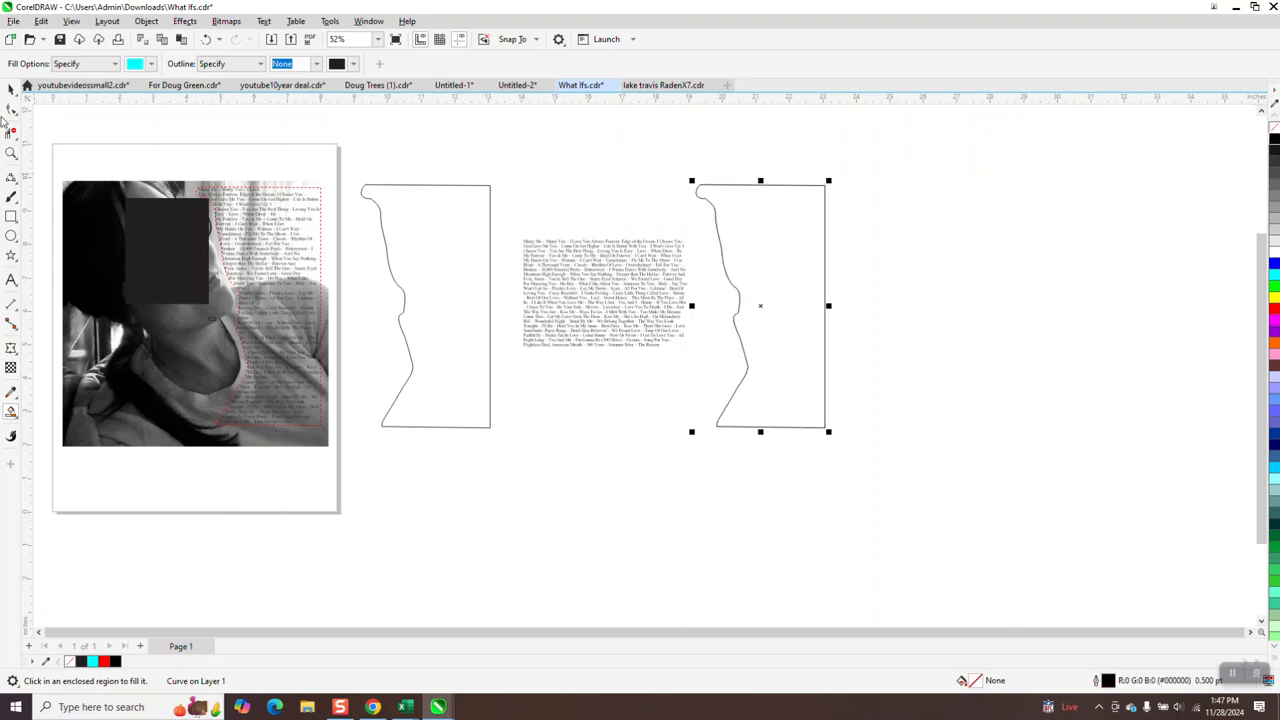
Copy the lyrics paragraph text and paste it as paragraph text inside the edge of the new outline shape.
left_click(10, 90)
left_click(666, 278)
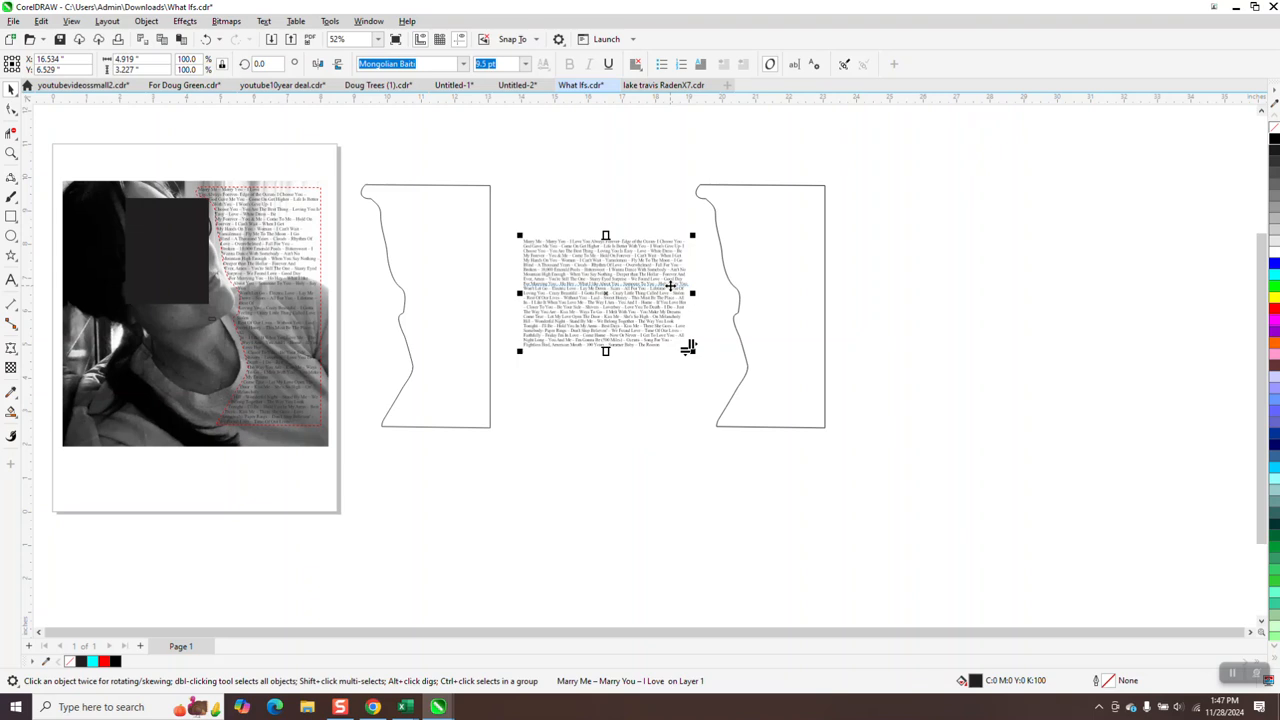
left_click(12, 282)
left_click(644, 246)
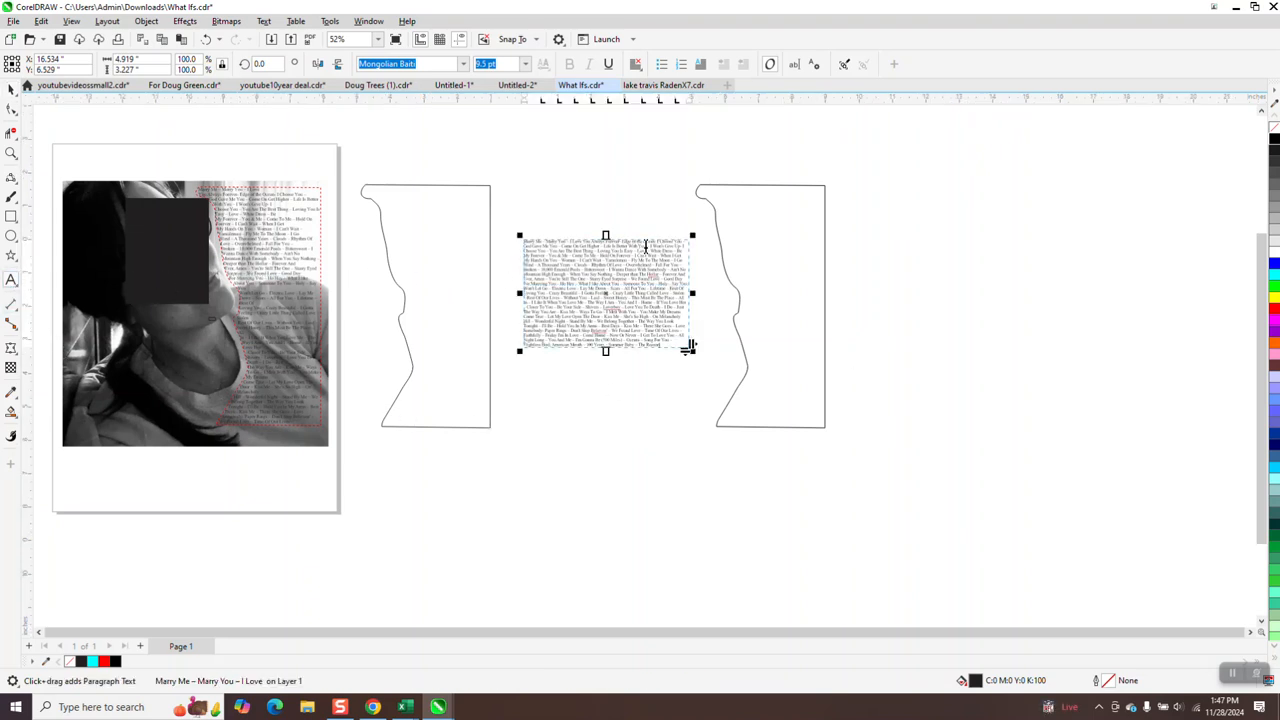
left_click(11, 152)
left_click_drag(684, 176, 775, 273)
left_click(12, 282)
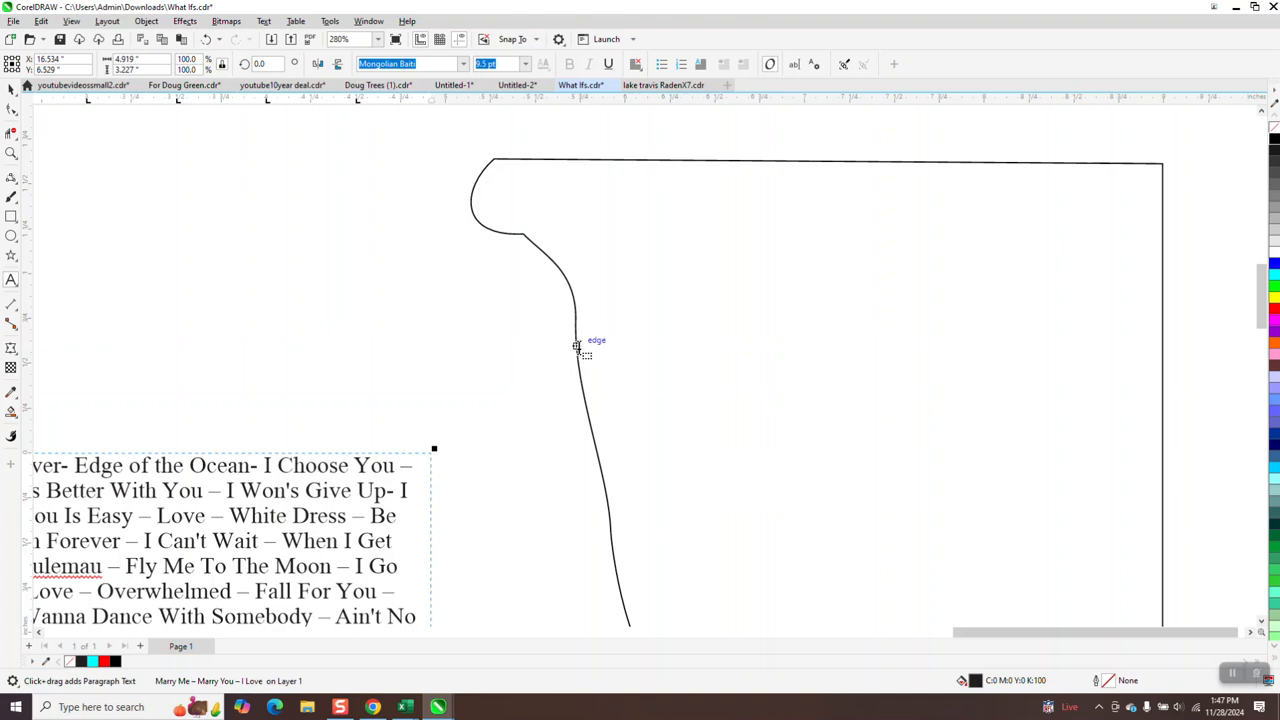
left_click(576, 346)
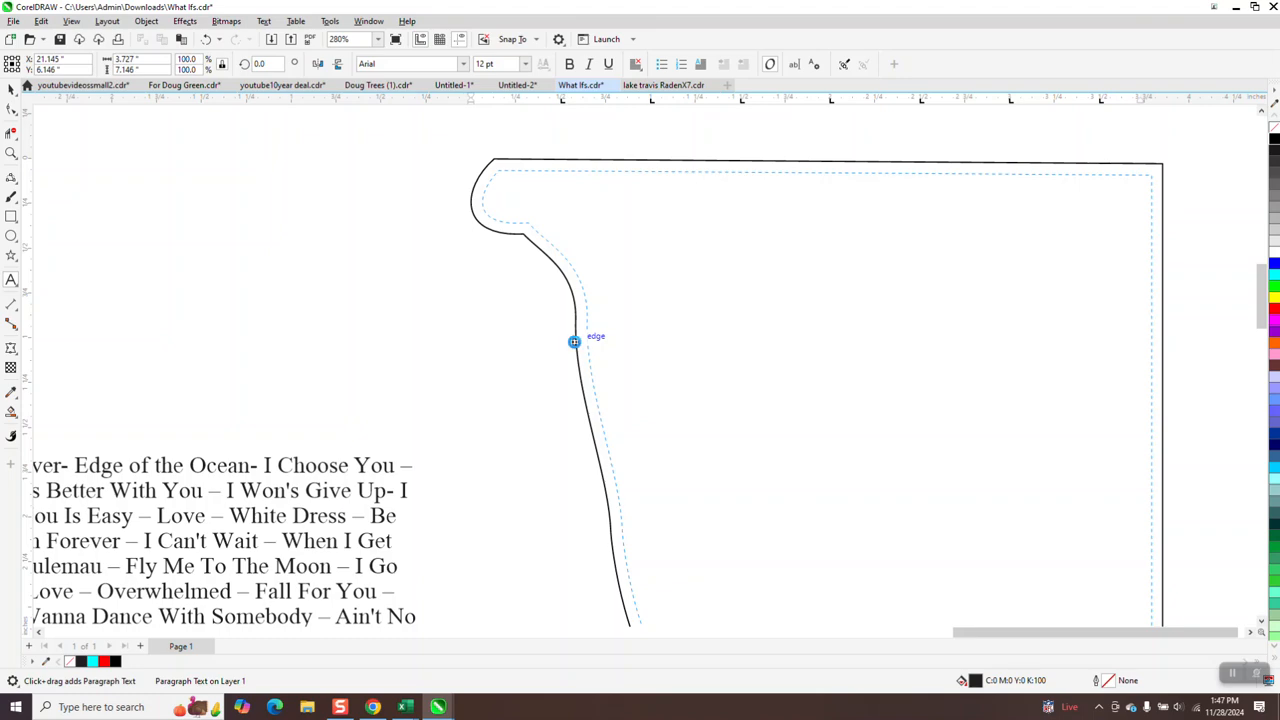
key("ctrl+v")
Examine the end of the text inside the shape against the end of the original lyrics block.
scroll(433, 268, "down", 3)
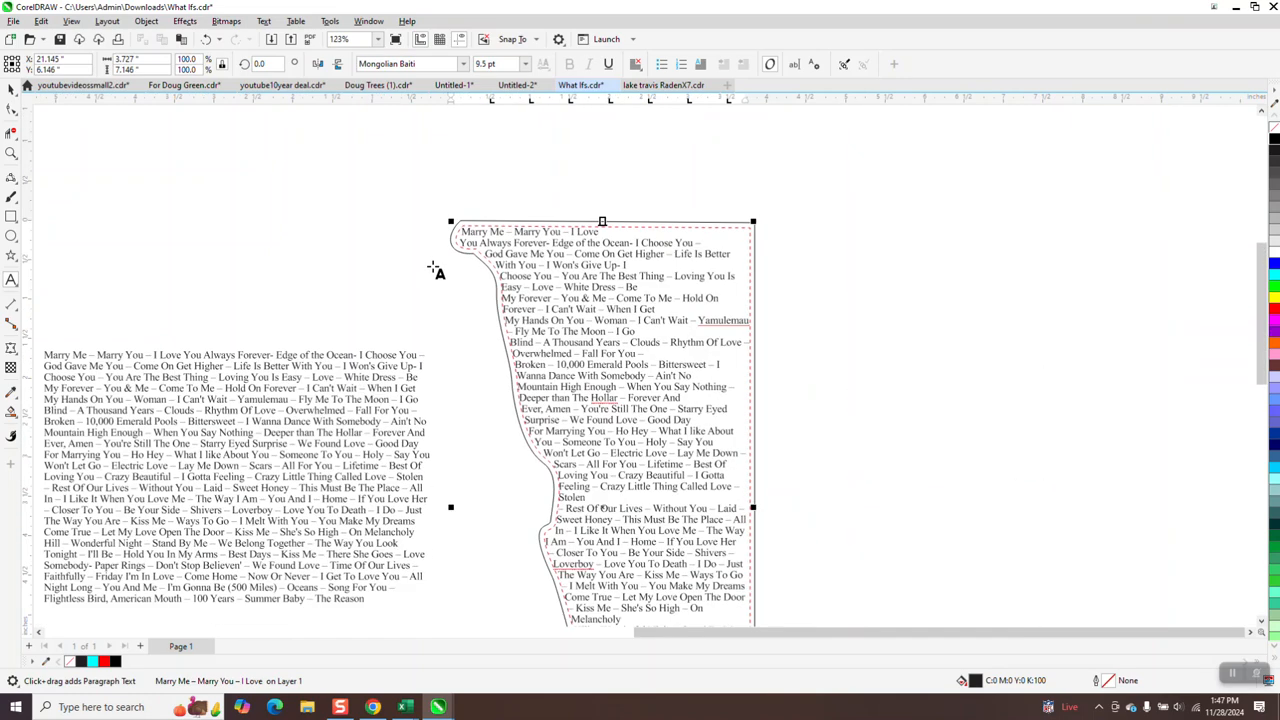
scroll(745, 457, "down", 3)
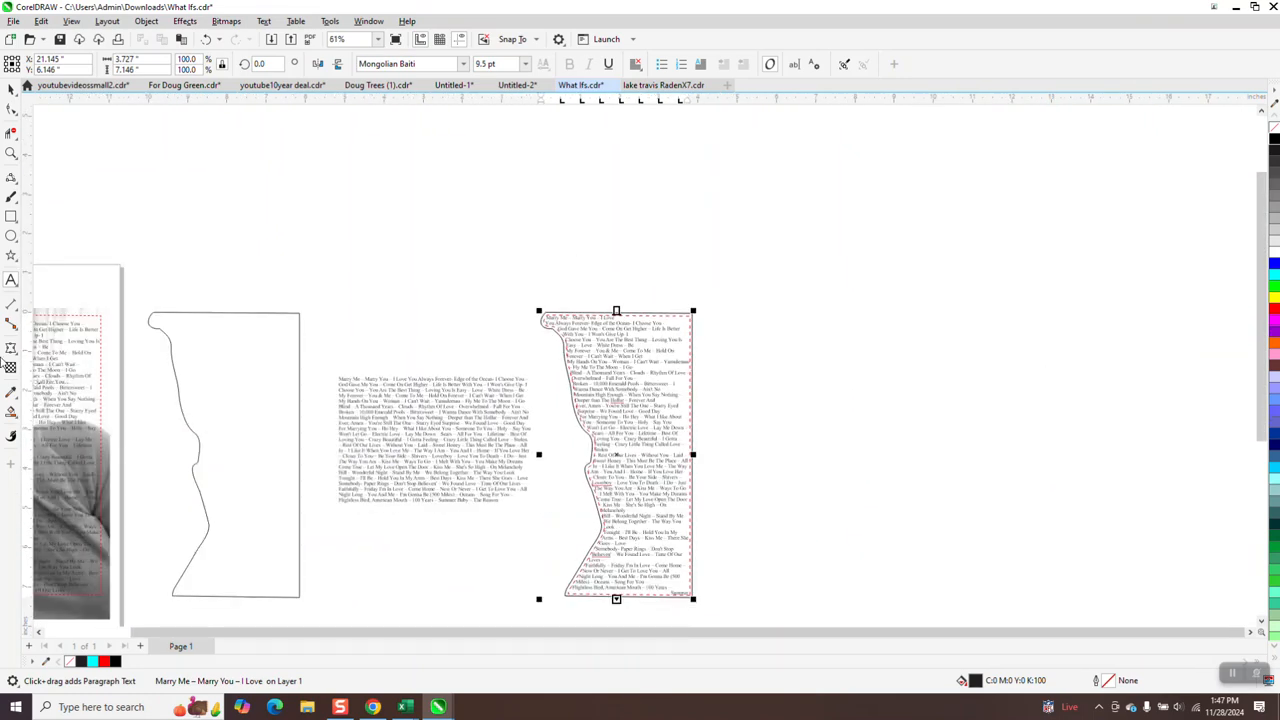
left_click(11, 152)
left_click_drag(663, 571, 719, 609)
scroll(697, 549, "down", 3)
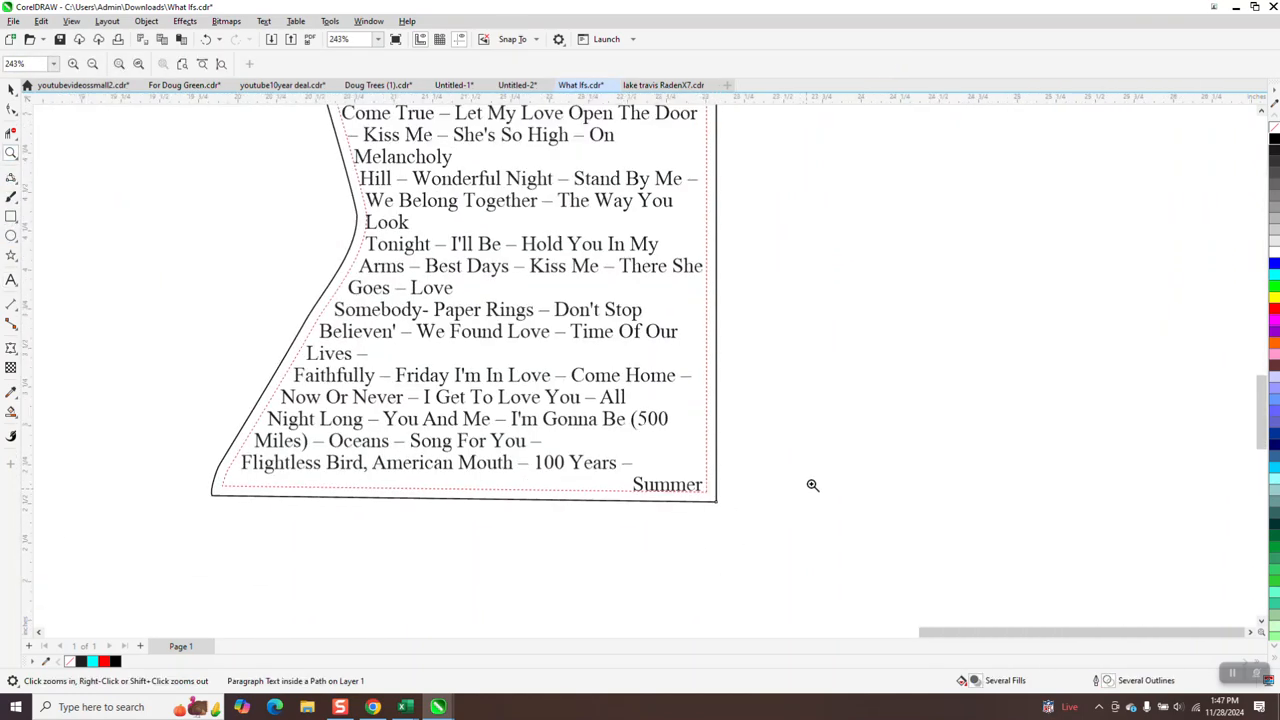
scroll(812, 485, "down", 3)
scroll(413, 333, "up", 7)
scroll(540, 368, "down", 2)
scroll(537, 374, "down", 3)
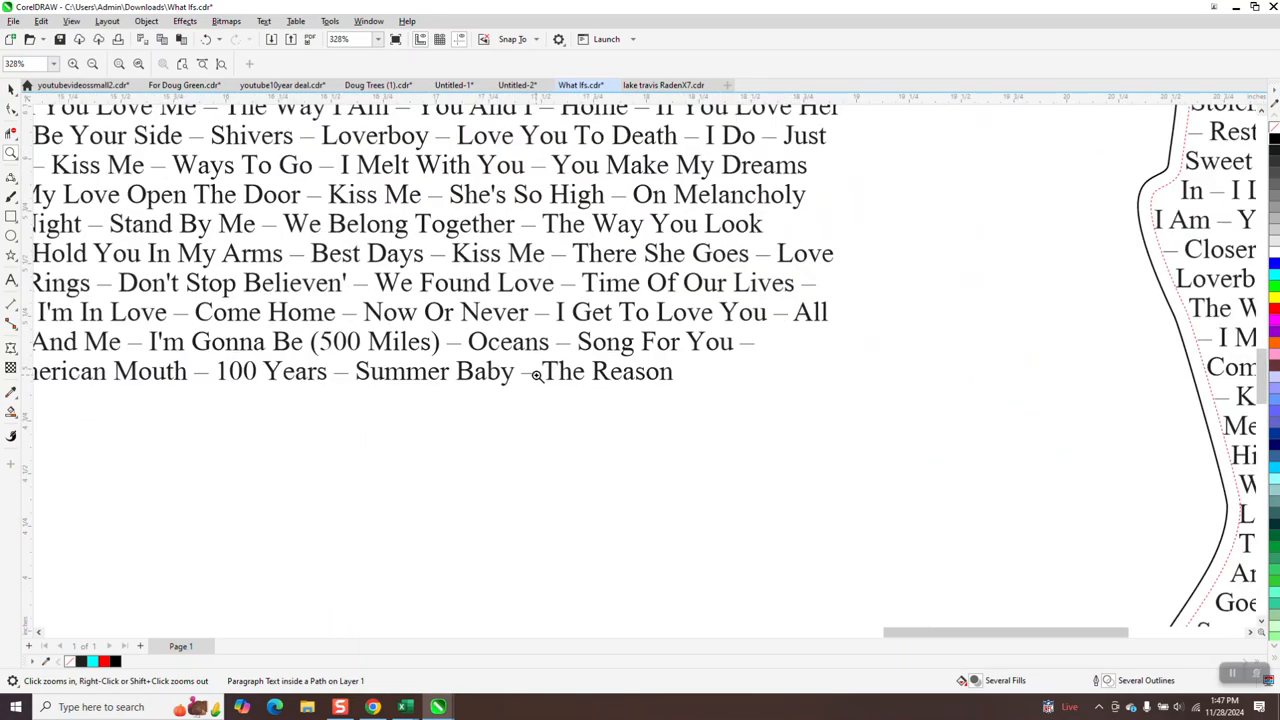
scroll(485, 402, "down", 4)
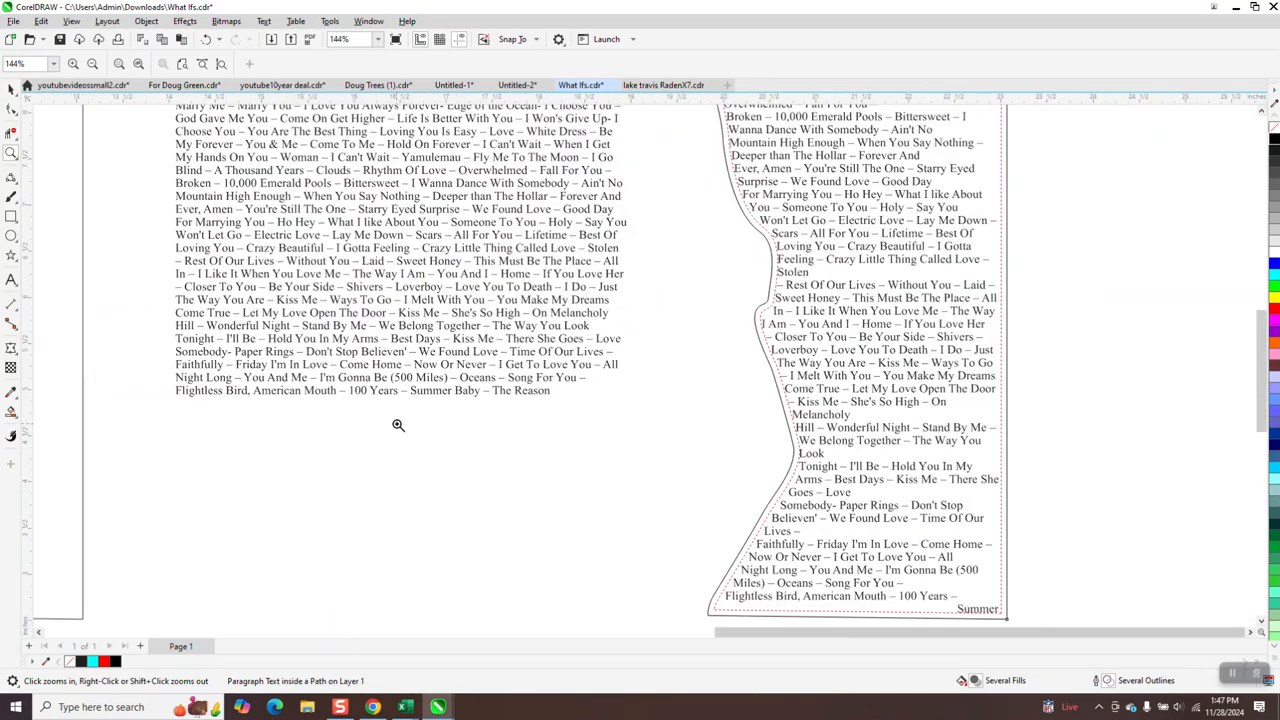
left_click(10, 90)
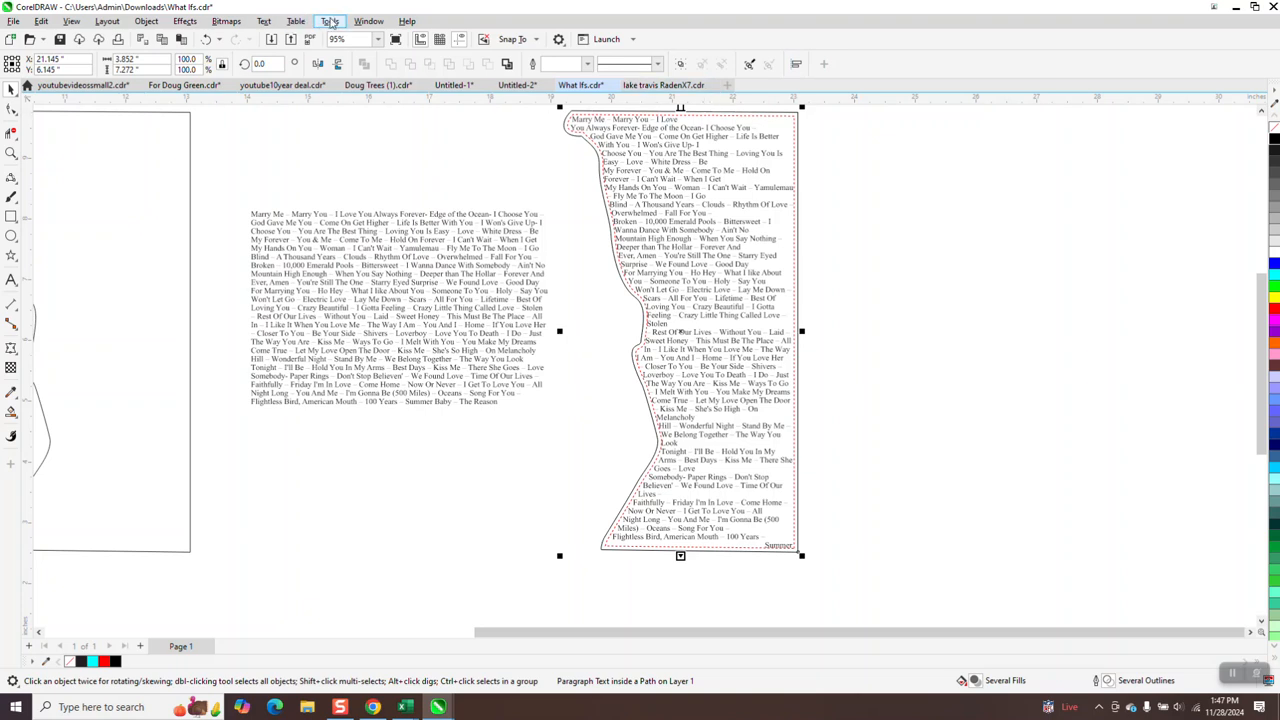
Open the Text properties and set the shape-fitted text's font size to 9 pt.
left_click(265, 22)
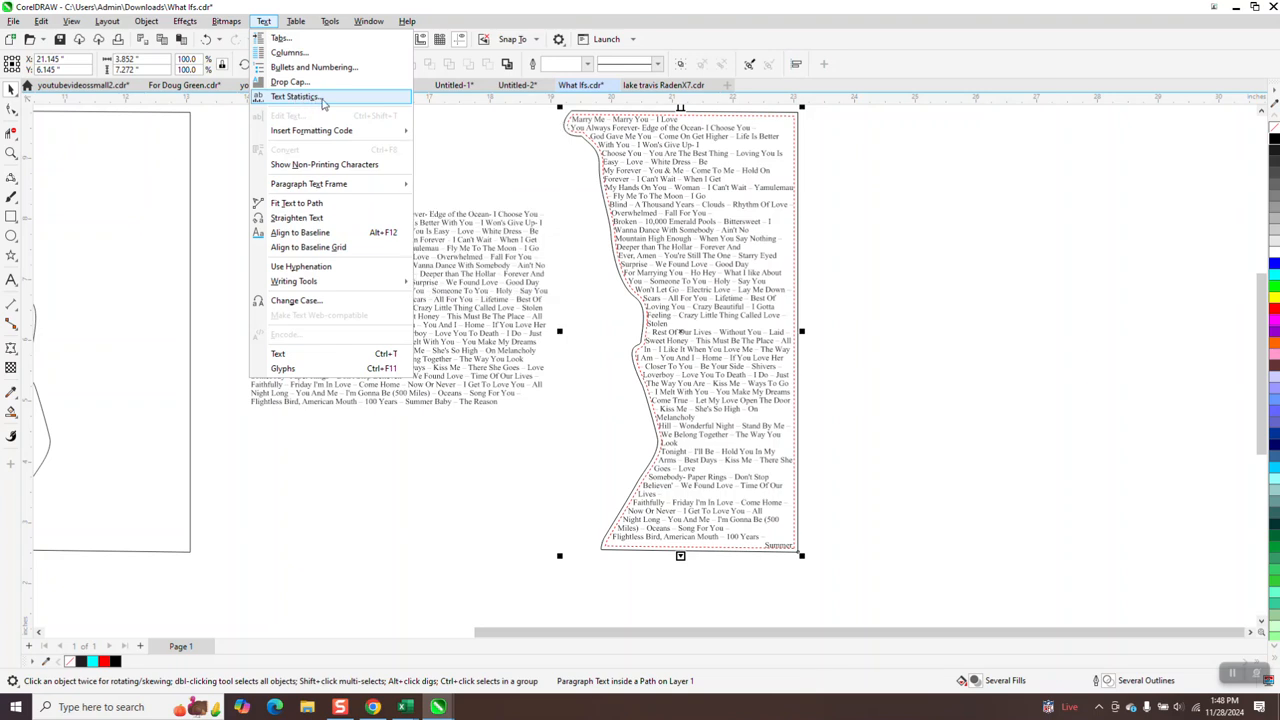
mouse_move(330, 132)
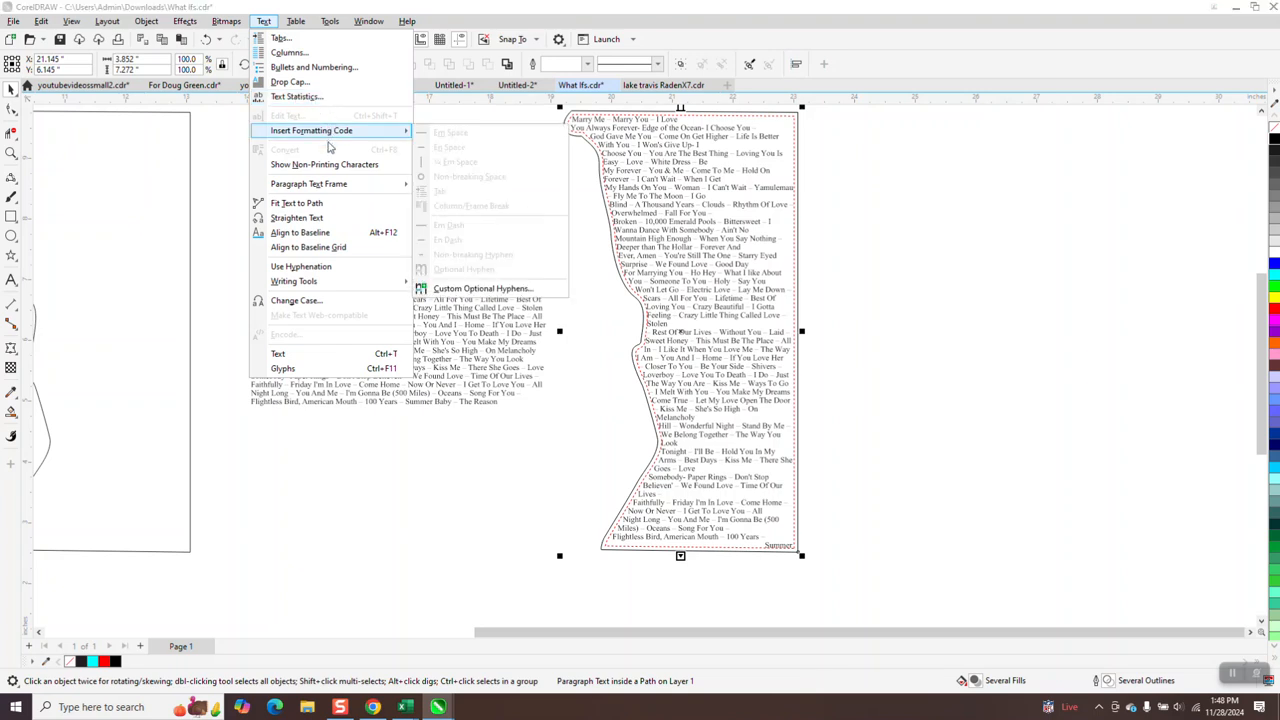
left_click(341, 358)
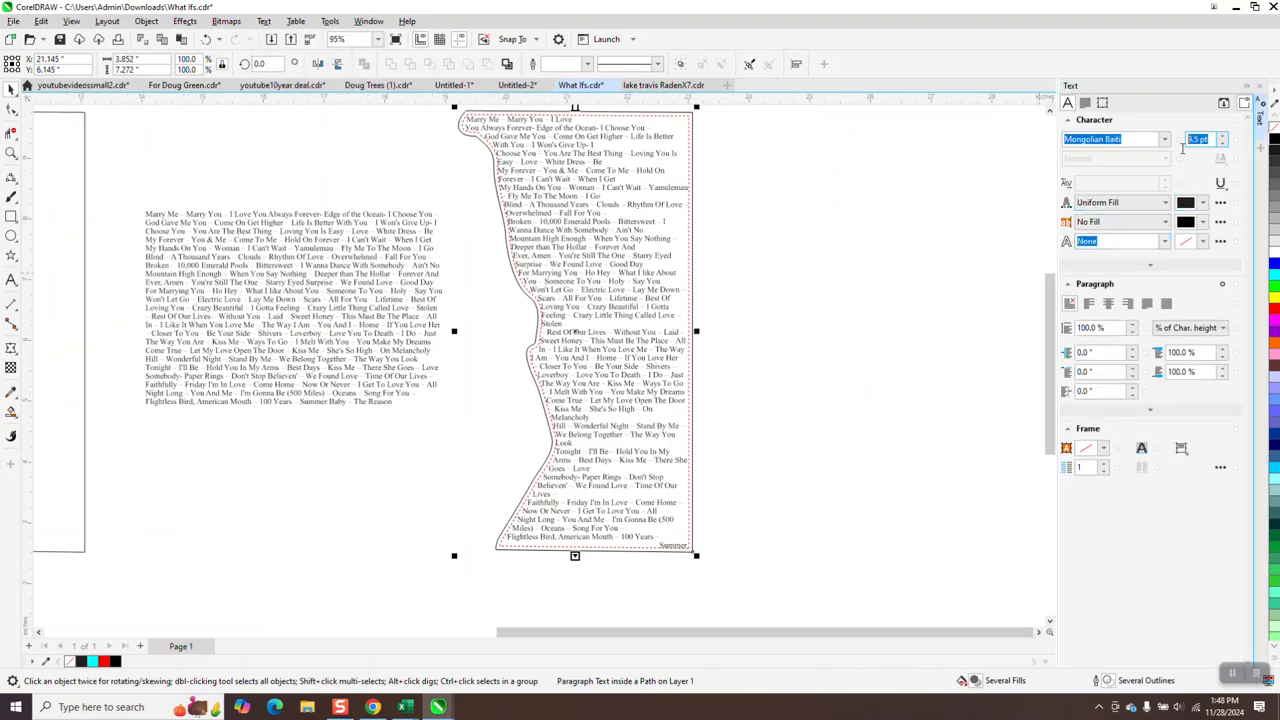
type("9")
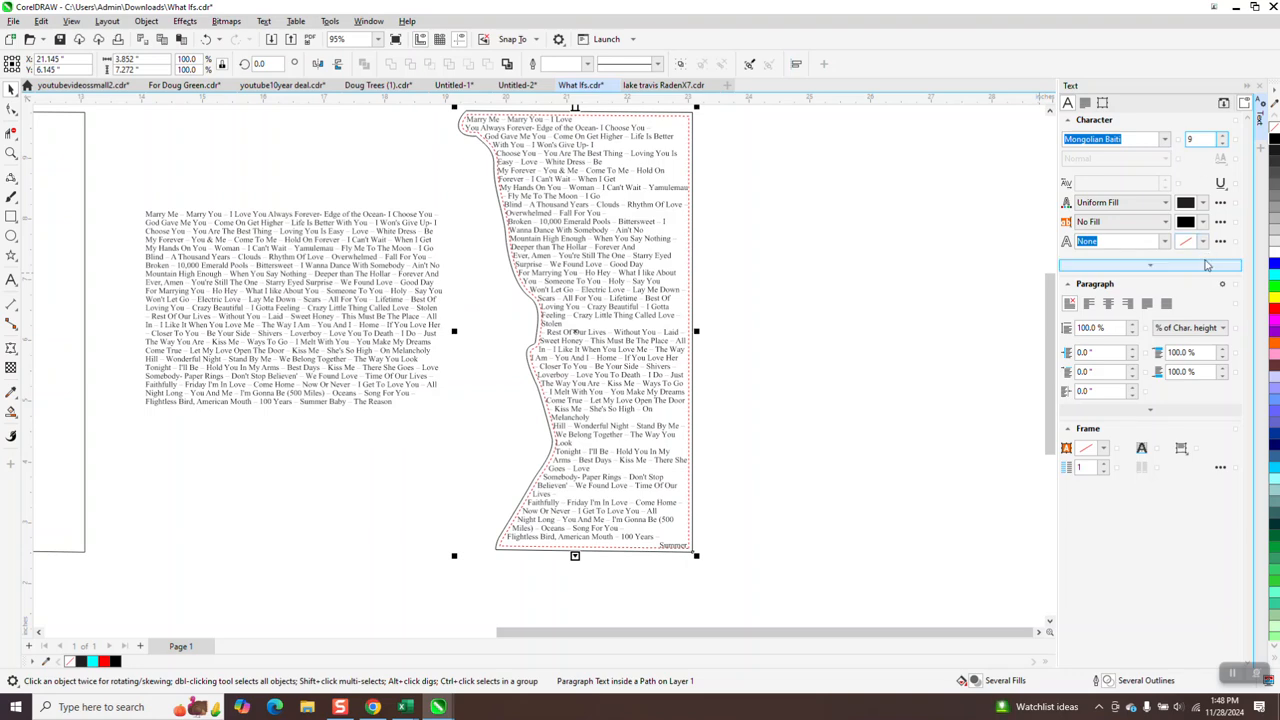
key("Return")
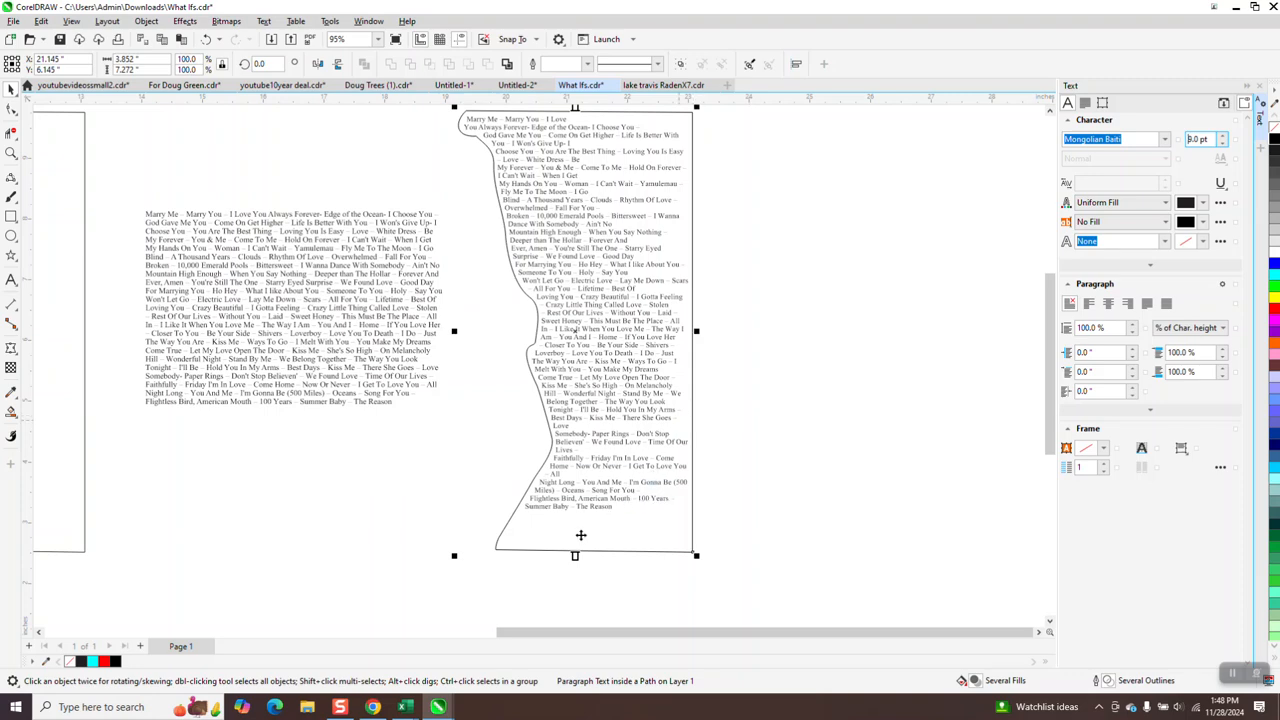
Set the shape-fitted text's font size to 9.5 pt.
left_click(10, 152)
left_click_drag(522, 434, 703, 550)
scroll(350, 446, "down", 5)
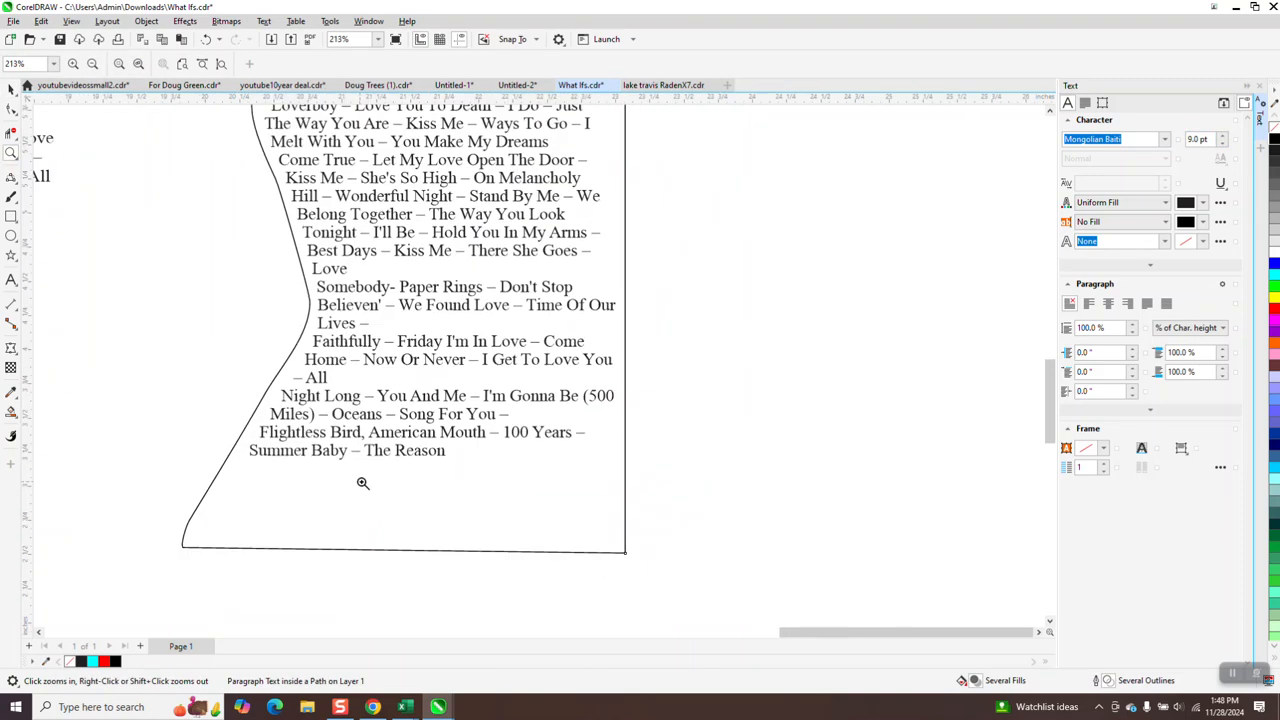
left_click(10, 88)
left_click(1199, 139)
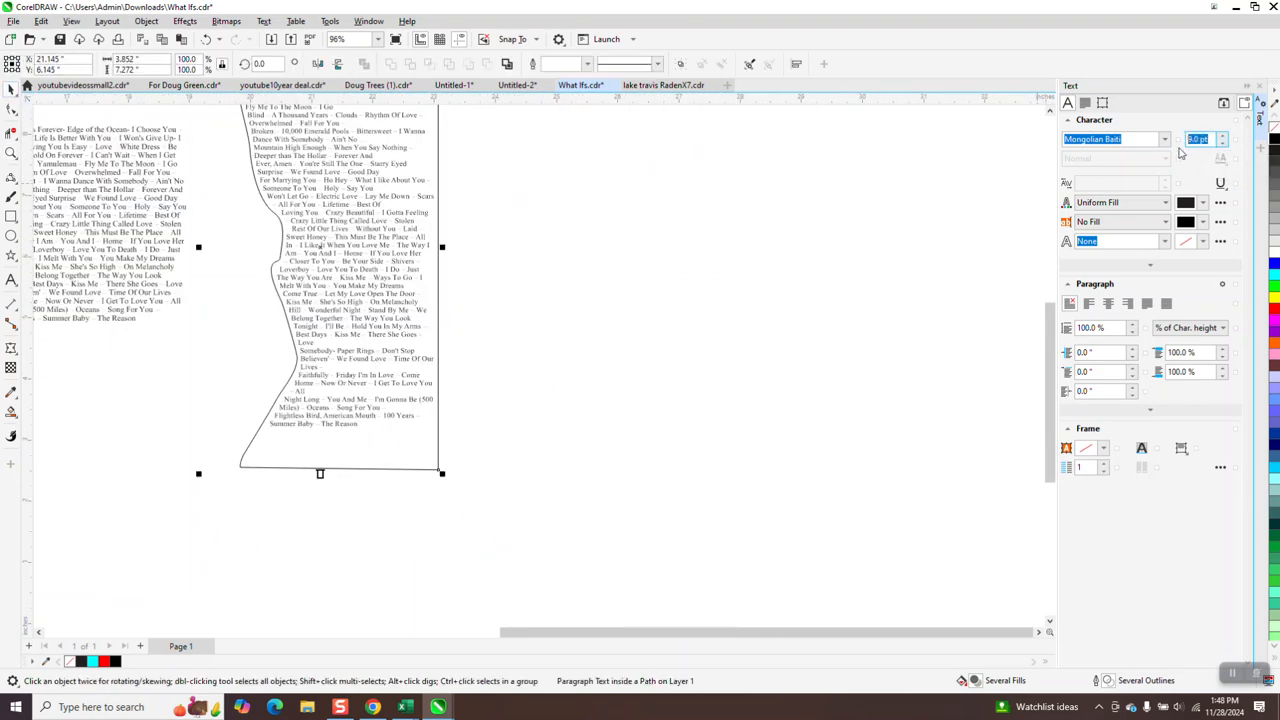
type("9.5")
key("Return")
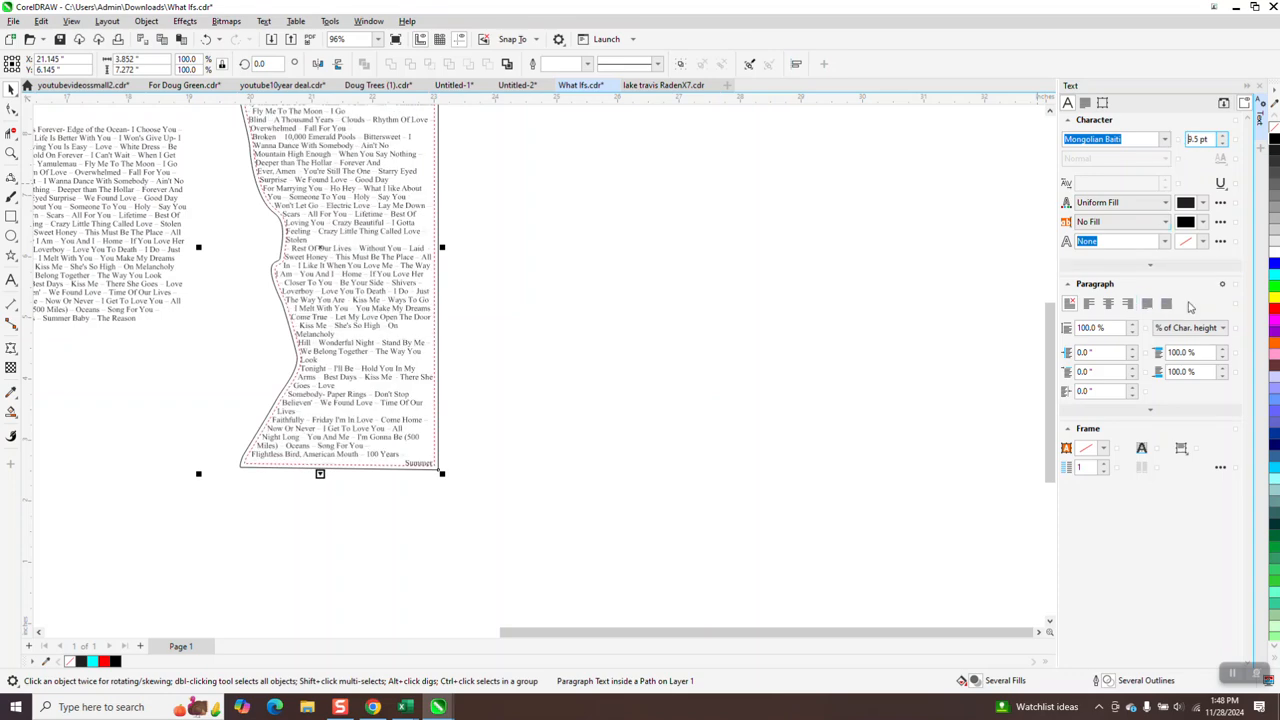
Compare the last lines of the fitted text and the original lyrics block at different zoom levels.
left_click(11, 152)
right_click(160, 340)
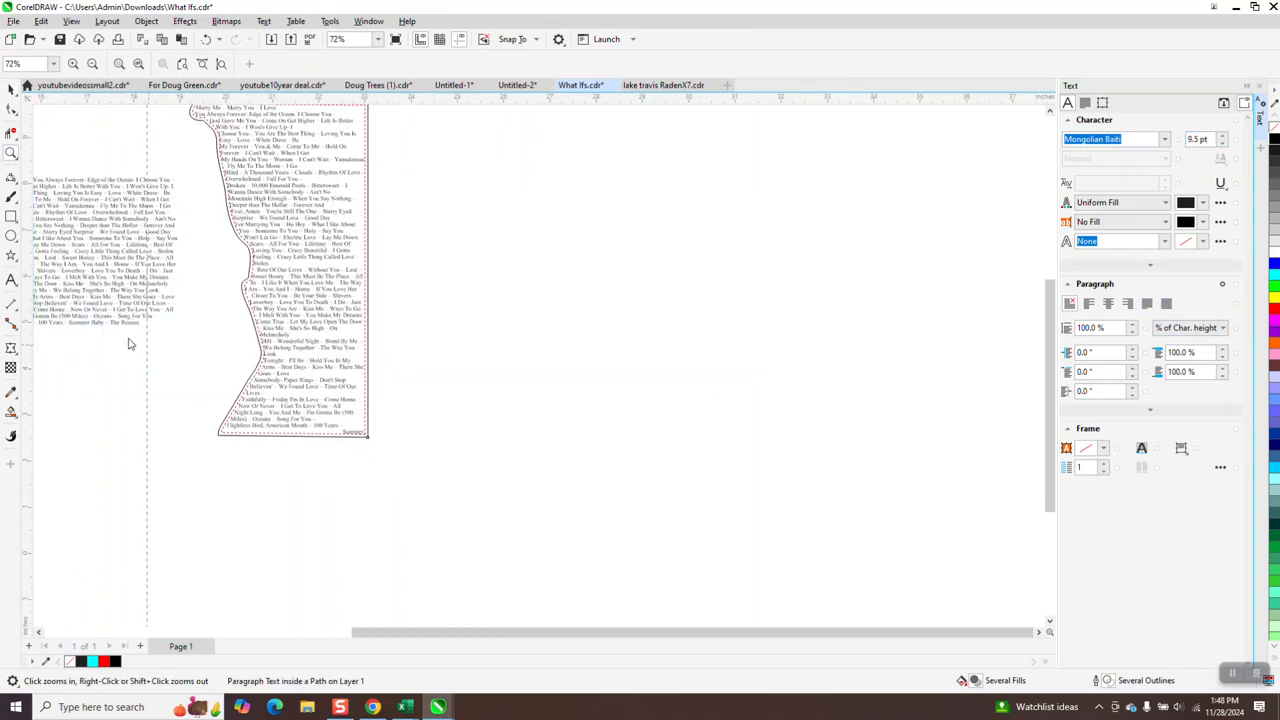
left_click_drag(75, 292, 160, 338)
right_click(518, 372)
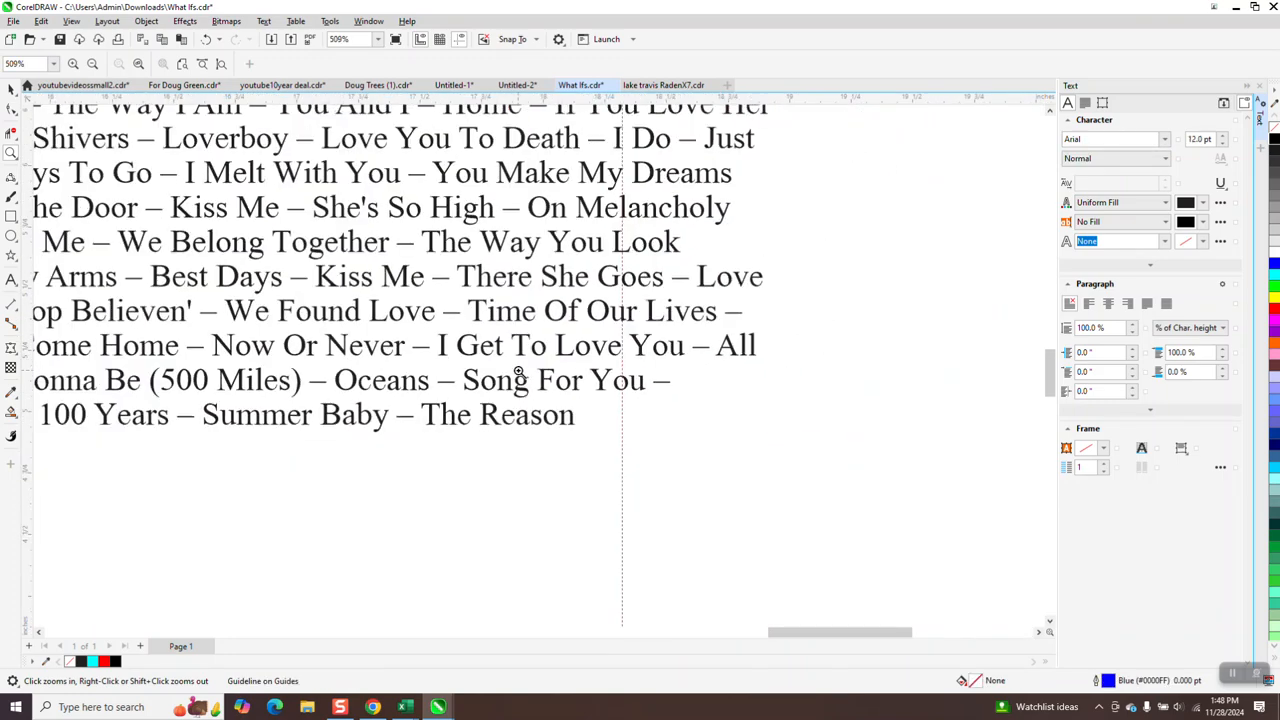
right_click(530, 373)
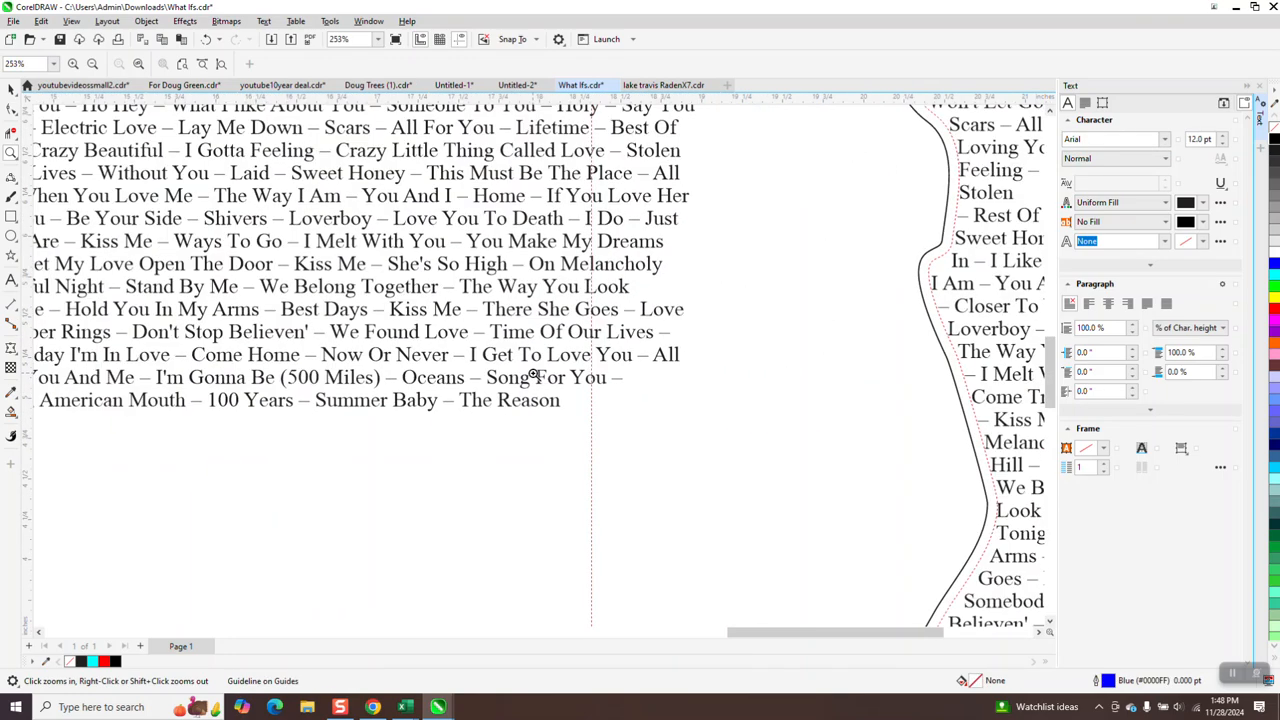
right_click(533, 374)
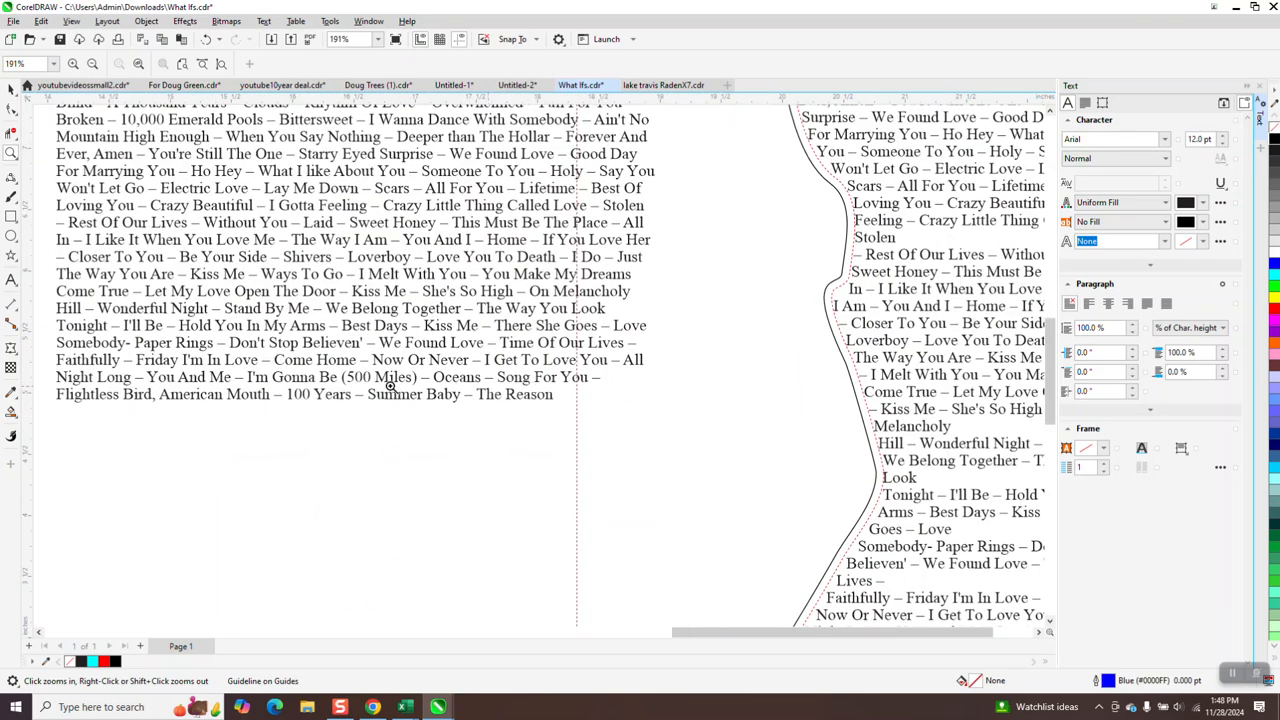
right_click(453, 388)
right_click(548, 440)
Set the shape-fitted text's font size to 9.2 pt.
left_click(10, 88)
left_click(570, 256)
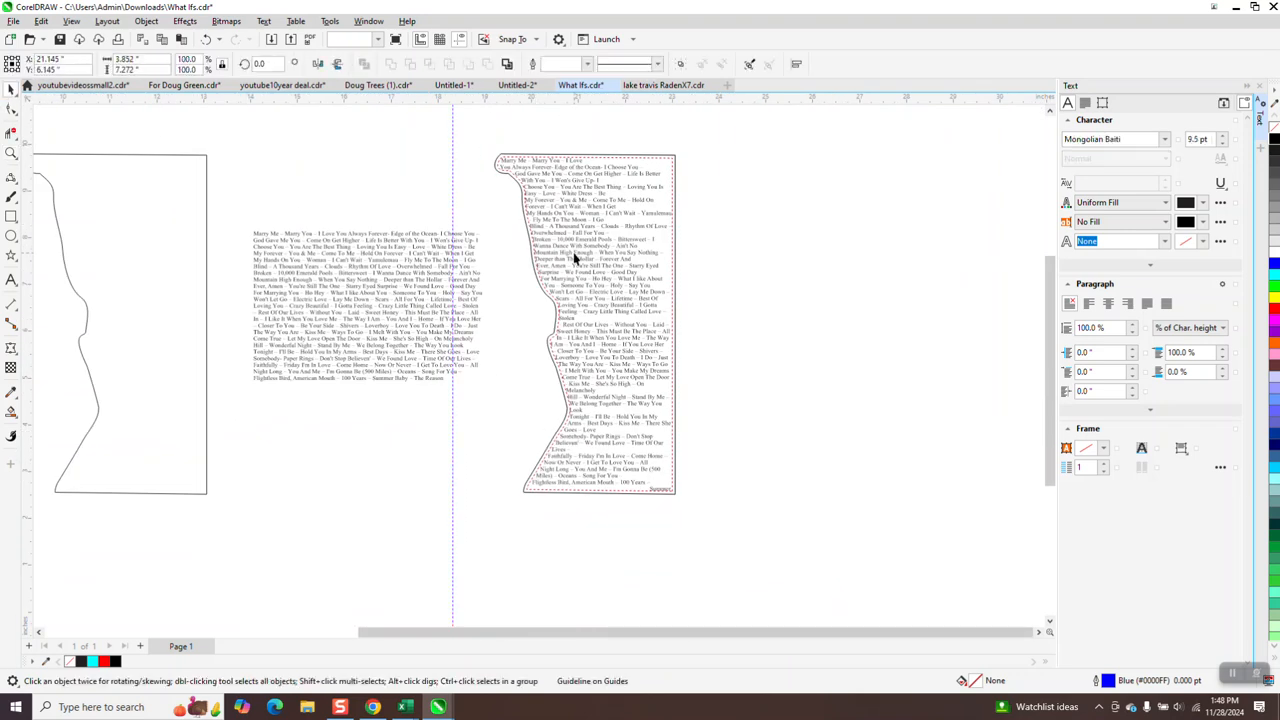
double_click(1213, 138)
type("9")
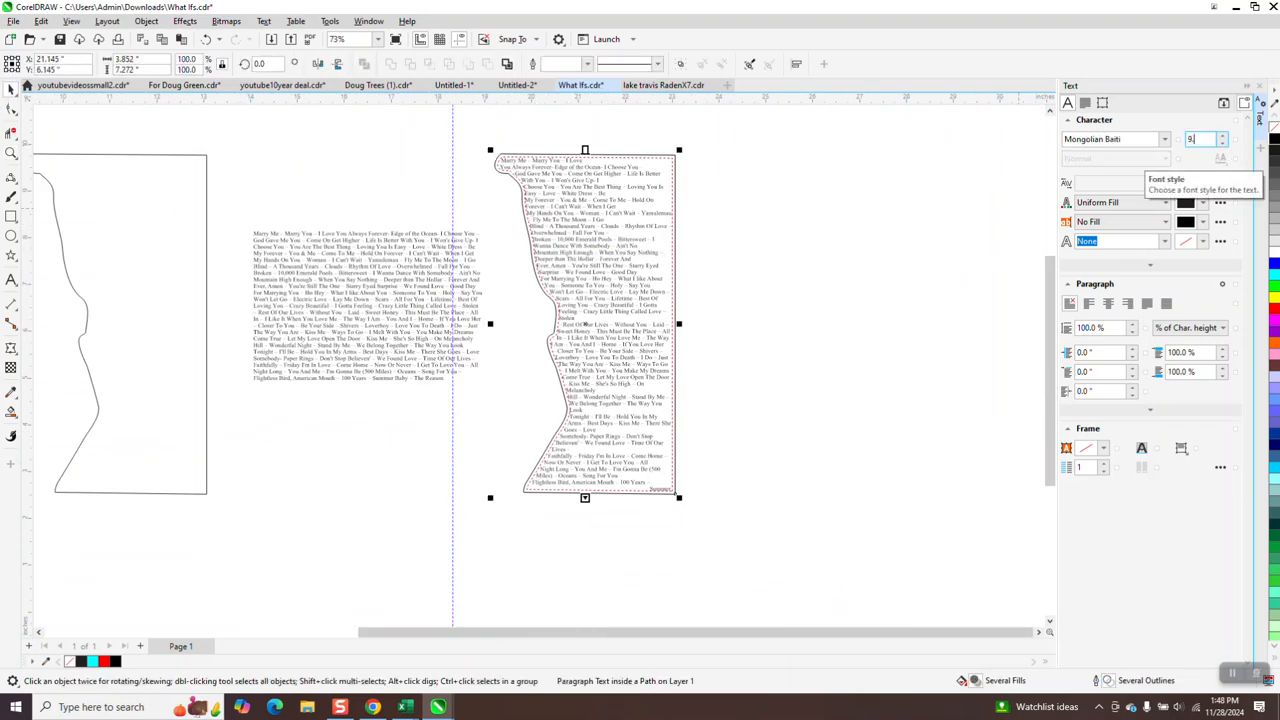
type(".2")
key("Return")
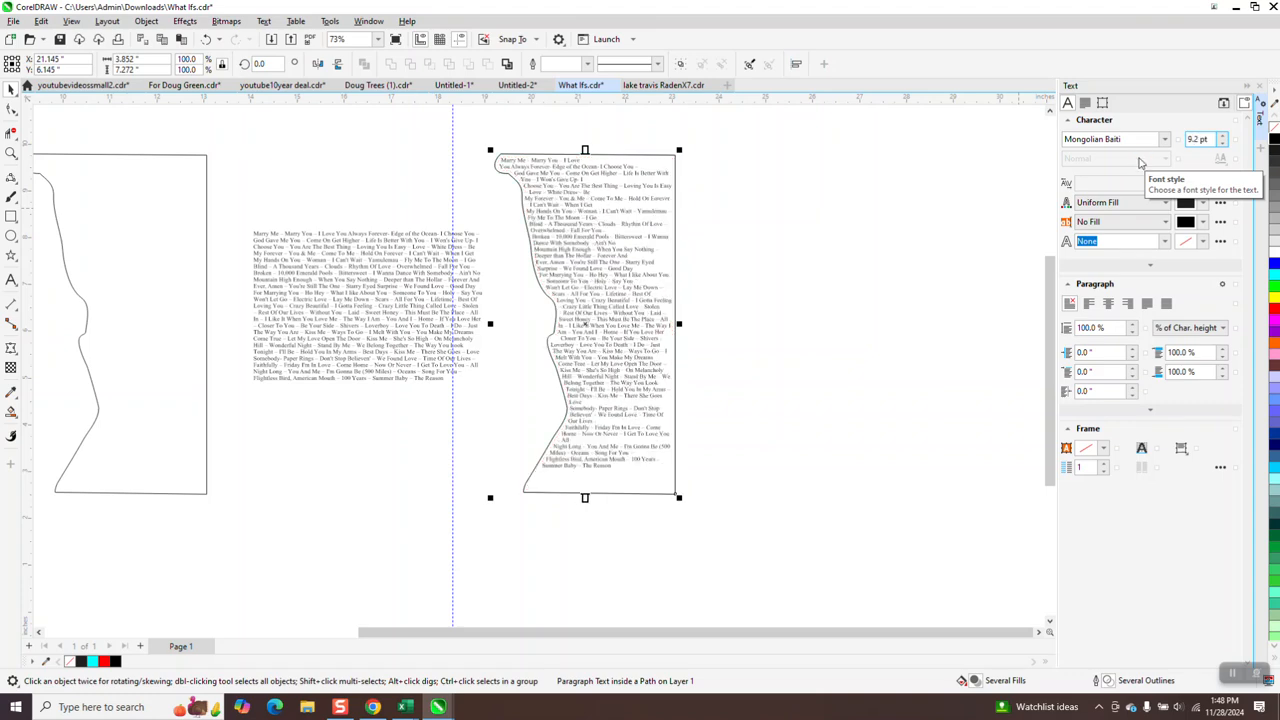
Set the shape-fitted text's font size to 9.3 pt.
left_click(11, 153)
left_click_drag(524, 441, 745, 511)
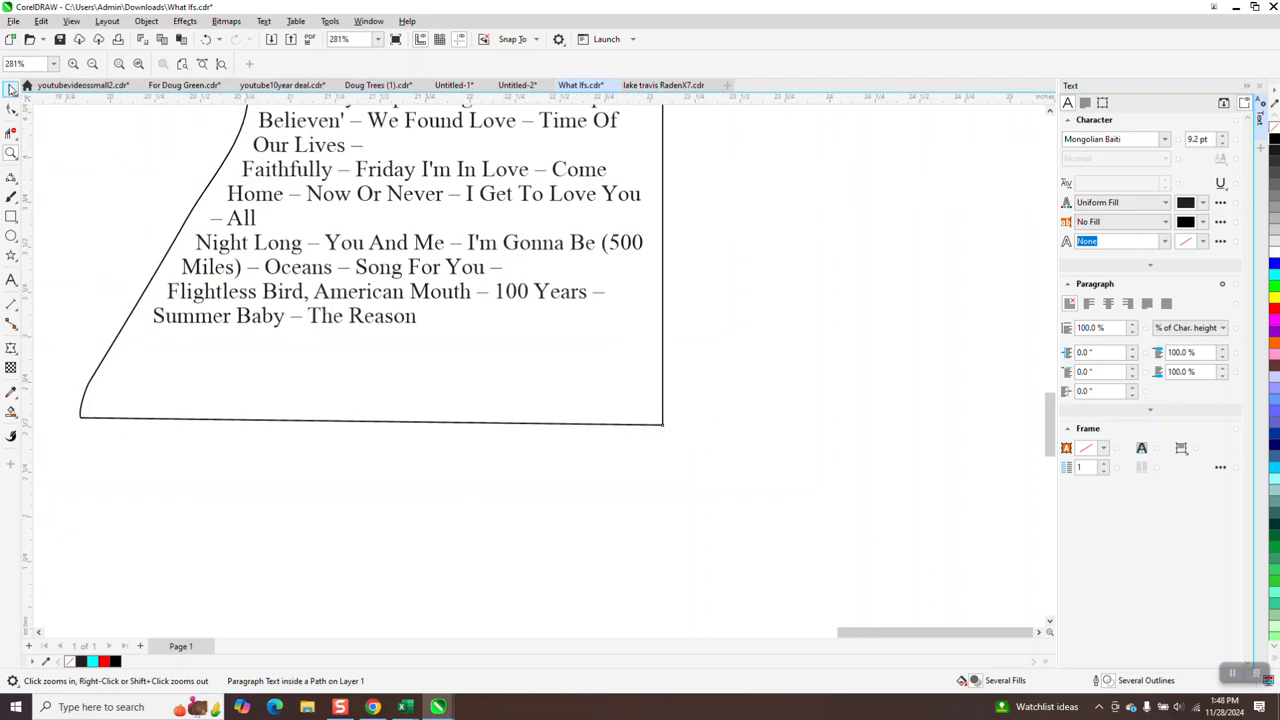
left_click(11, 88)
left_click(1203, 141)
type("9.3")
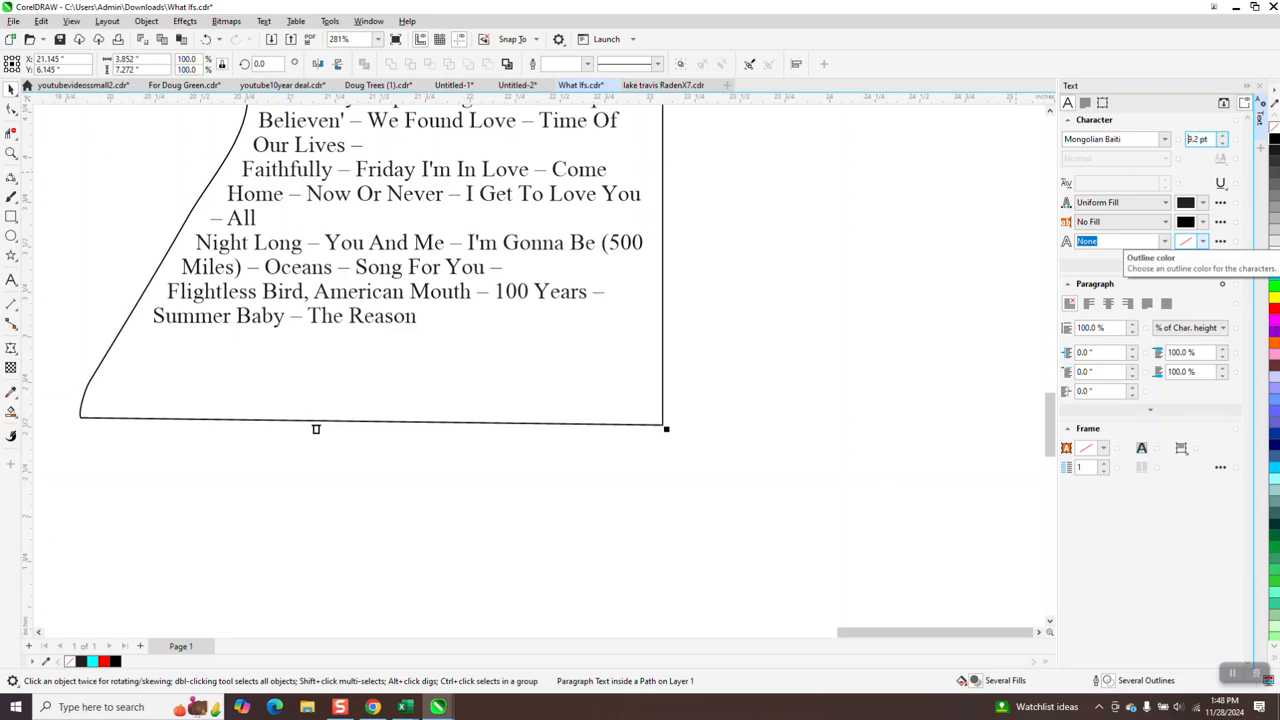
left_click_drag(1196, 147, 1132, 194)
type("9.3")
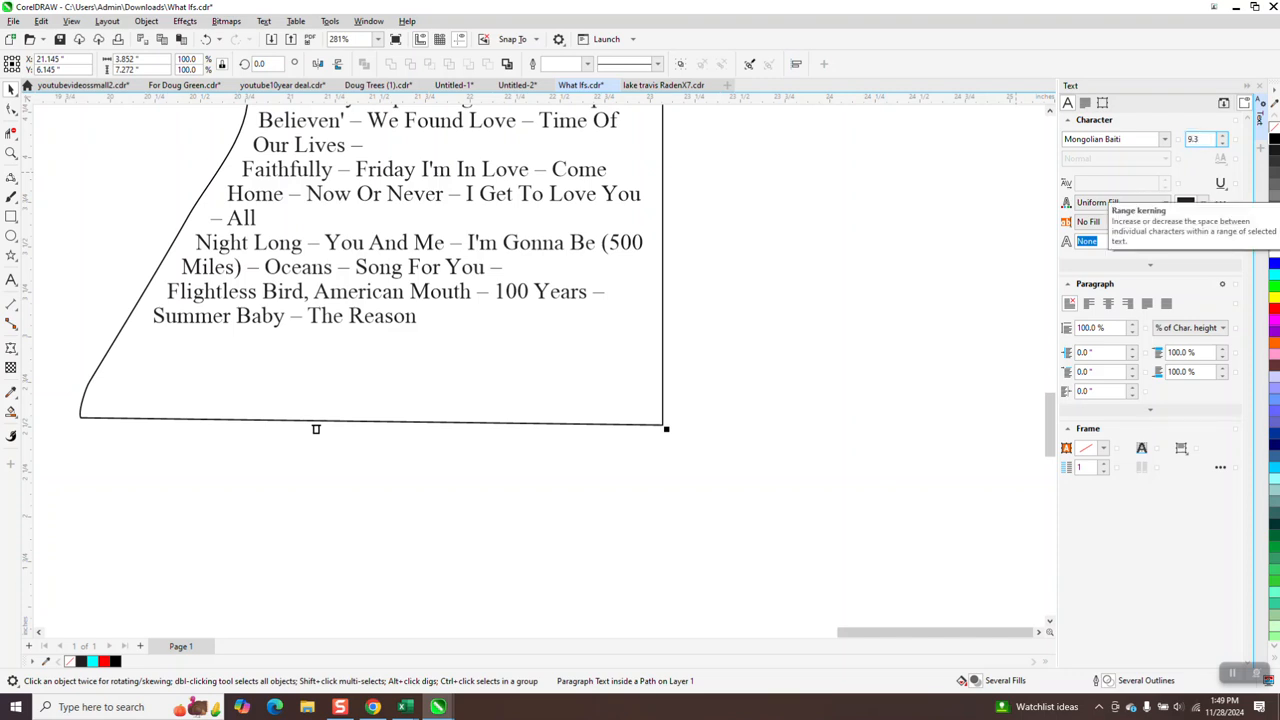
key("Return")
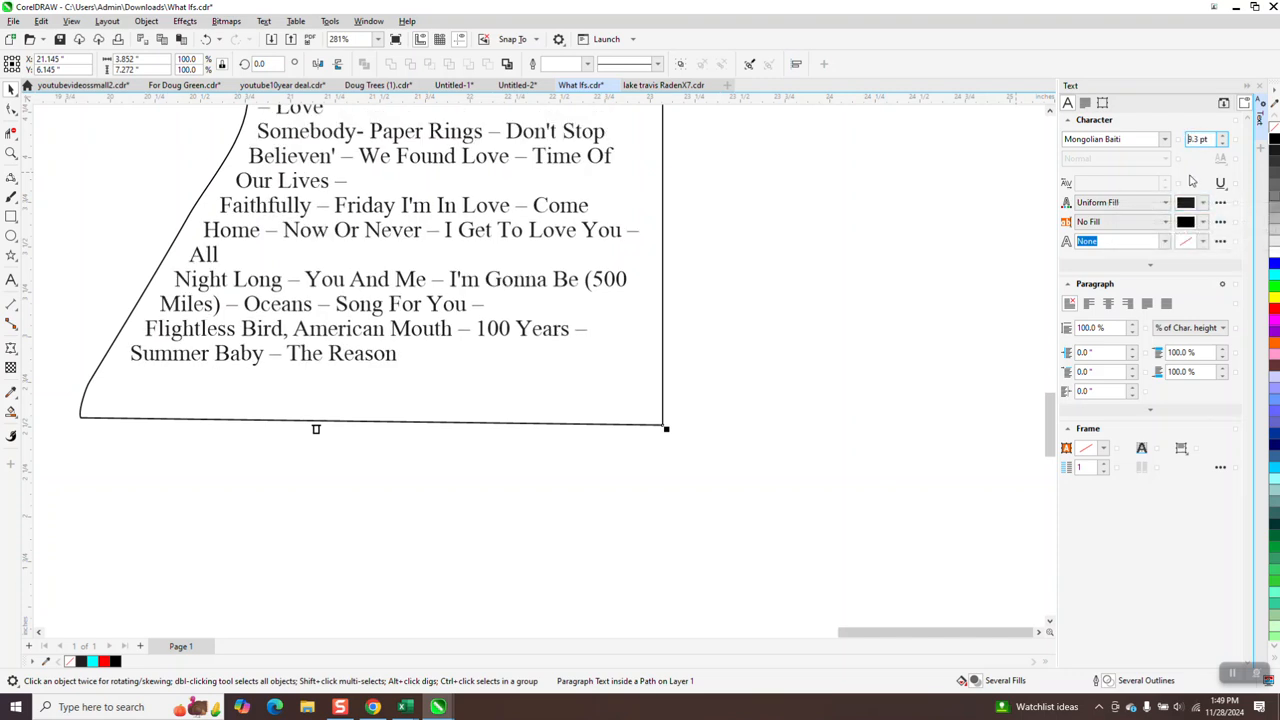
Set the shape-fitted text's font size to 9.4 pt.
left_click_drag(1210, 141, 1191, 150)
type("9.4")
key("Return")
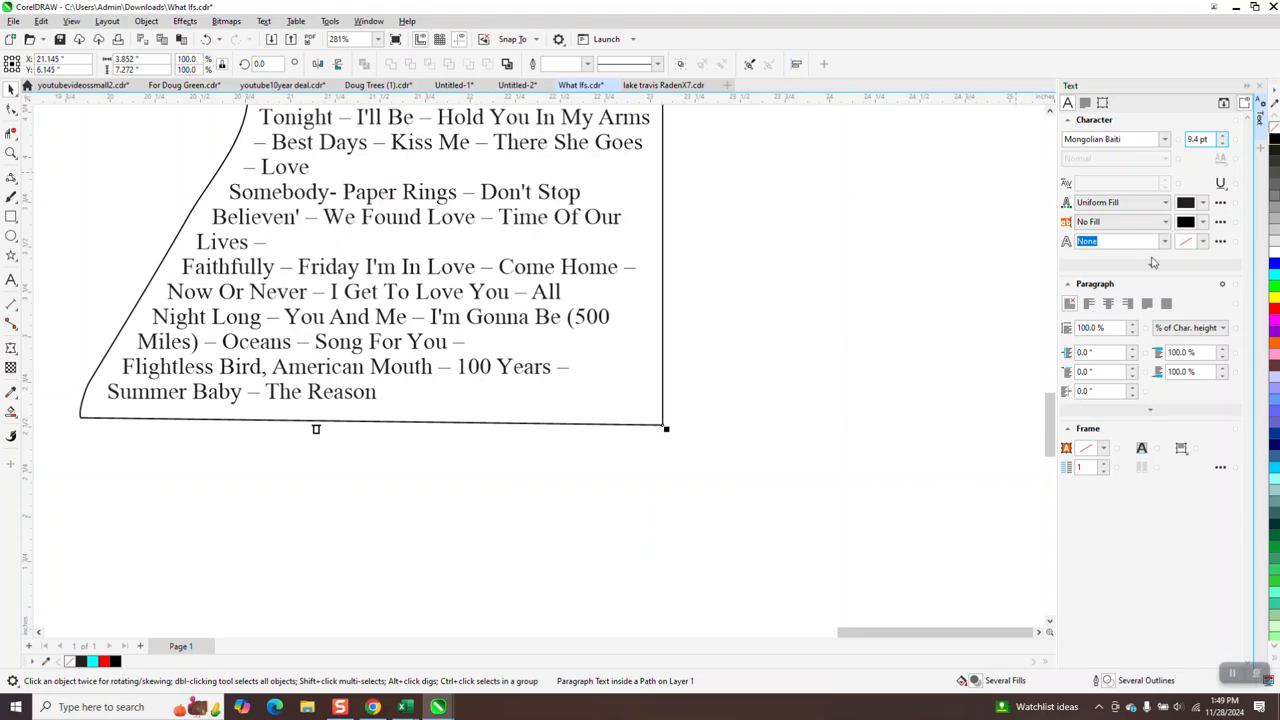
Move the shape-fitted lyrics text onto the photo on the page.
scroll(917, 481, "down", 1)
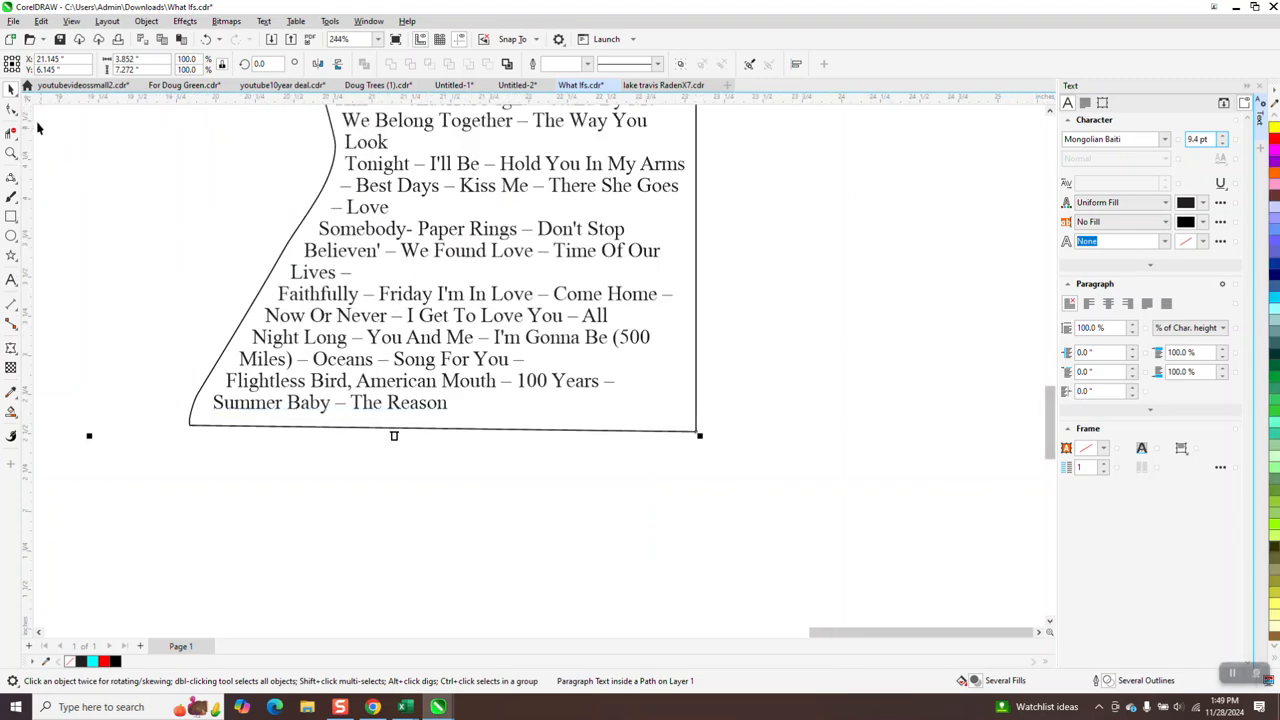
scroll(600, 430, "down", 10)
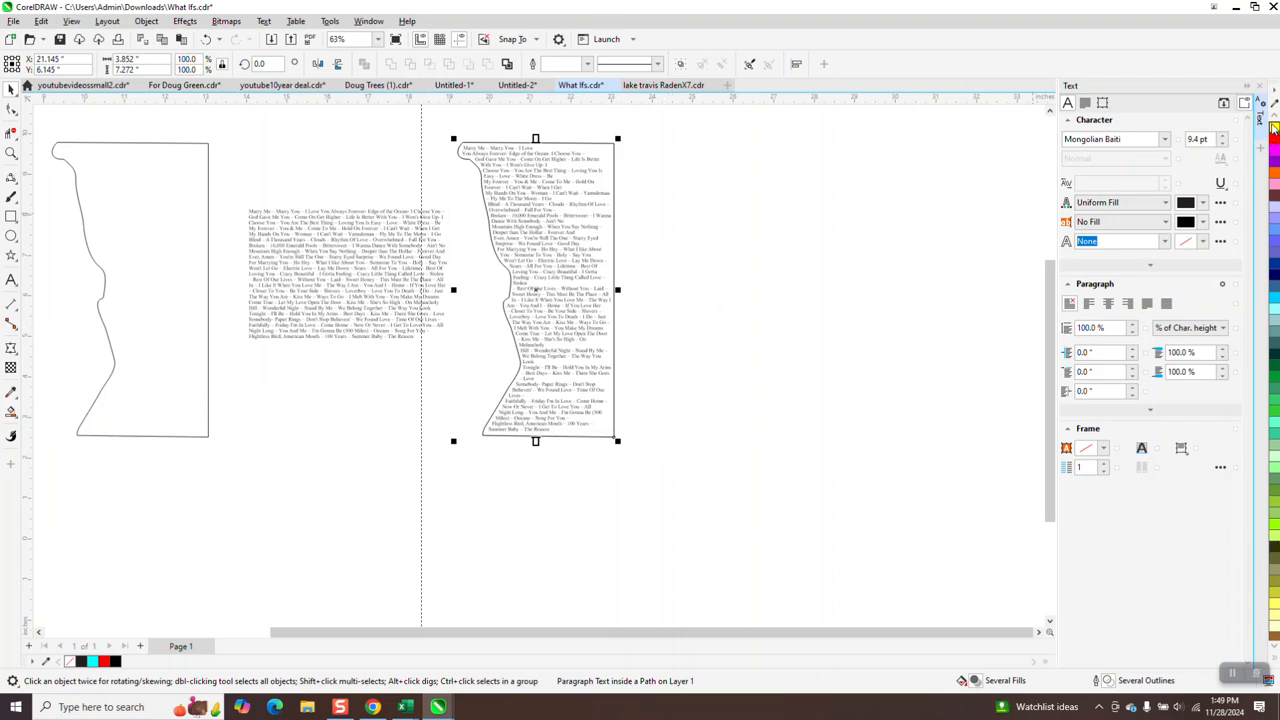
scroll(1274, 122, "up", 5)
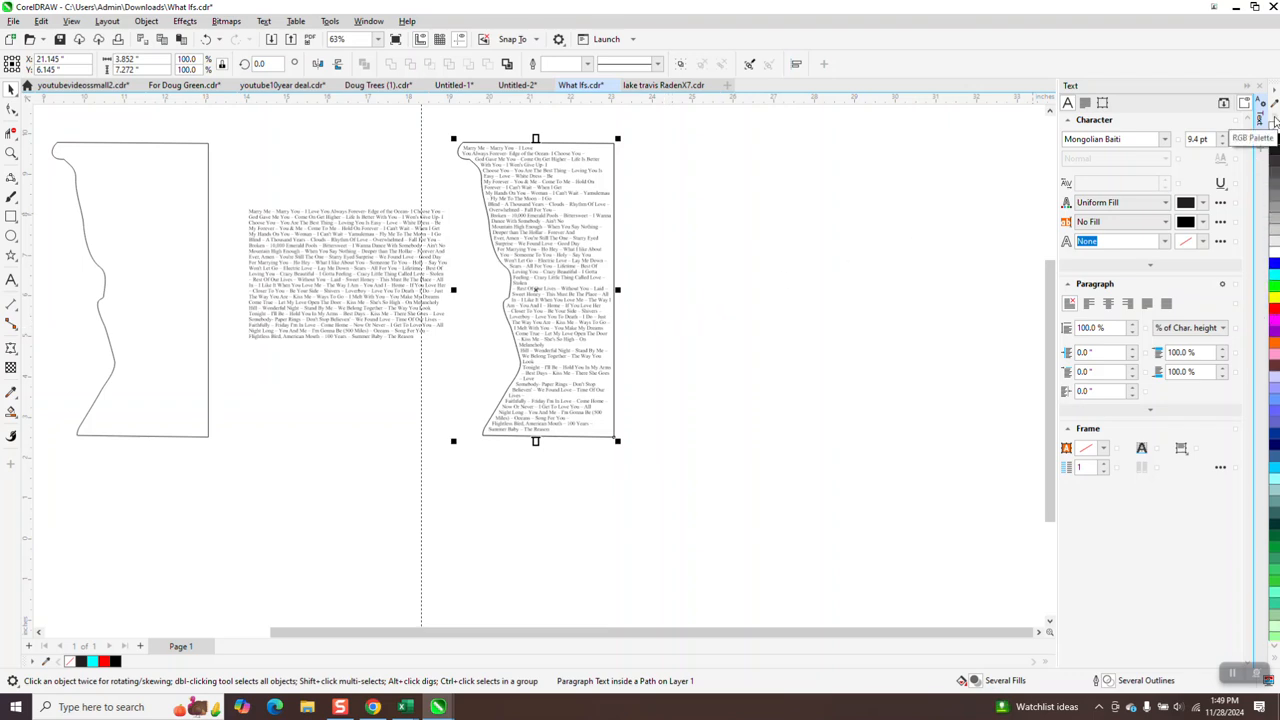
scroll(633, 323, "down", 3)
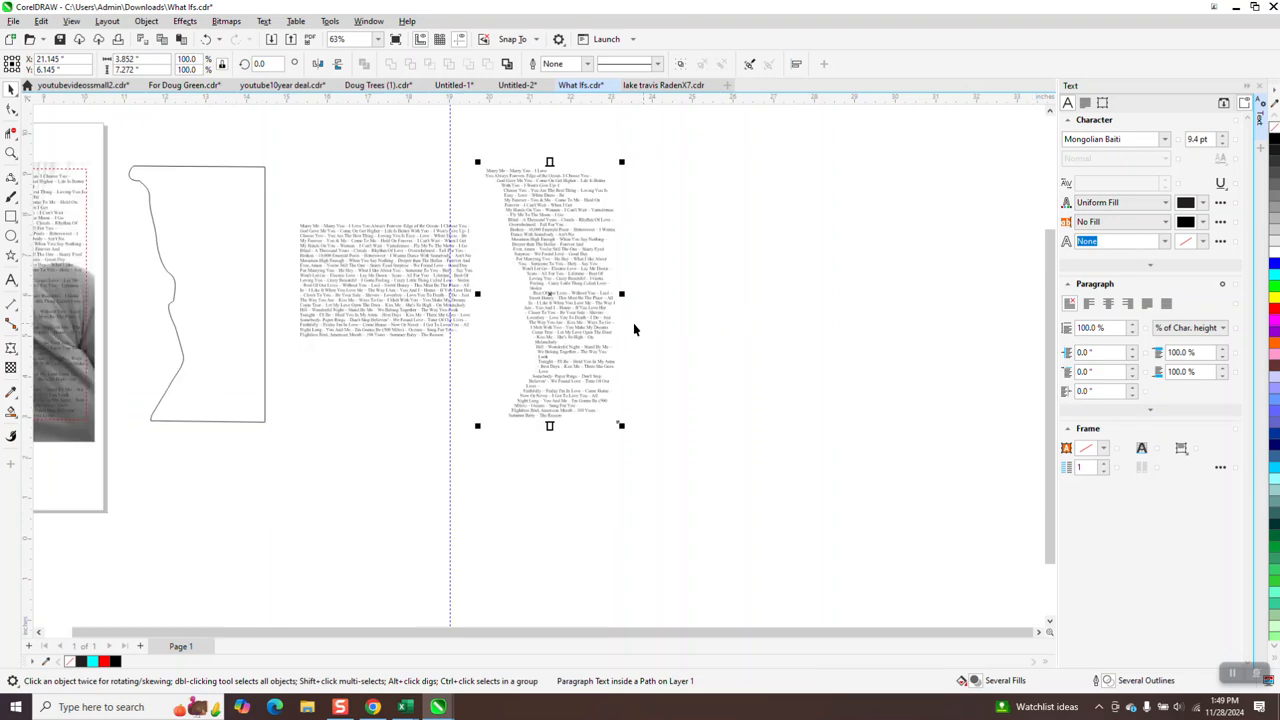
left_click(333, 280)
left_click_drag(333, 280, 695, 281)
left_click(591, 289)
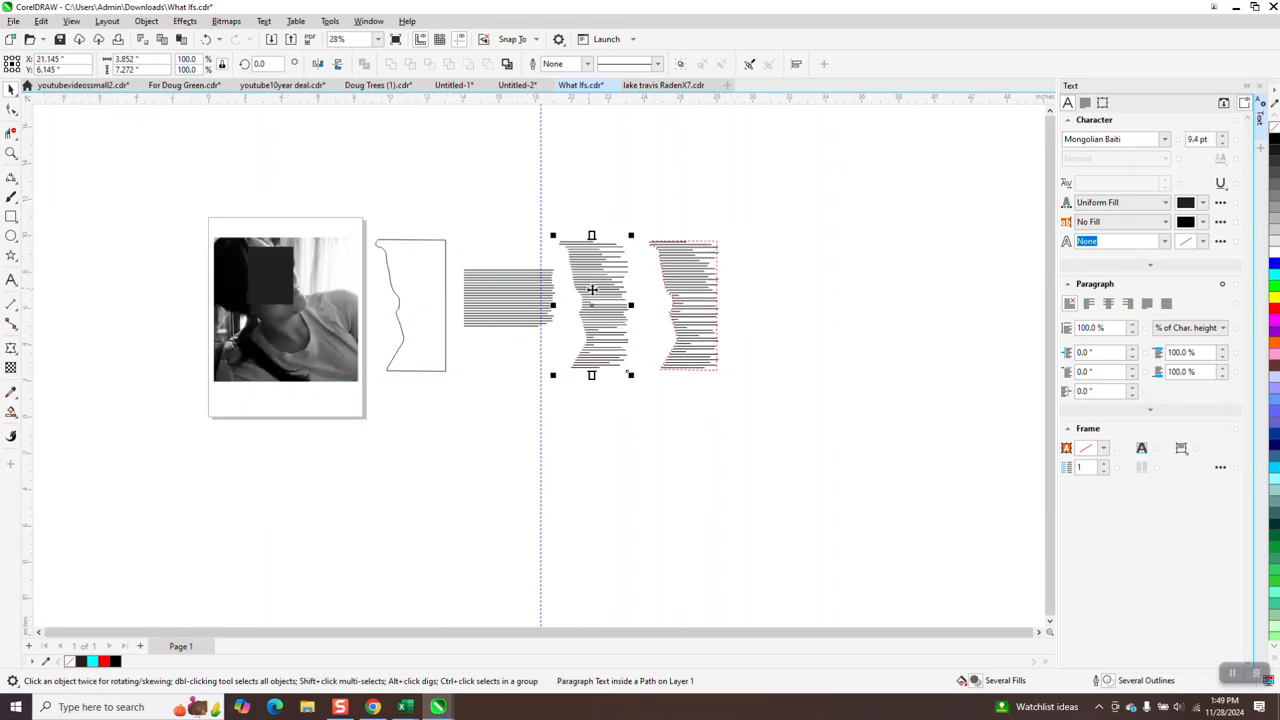
key("Left")
key("Left")
key("Left")
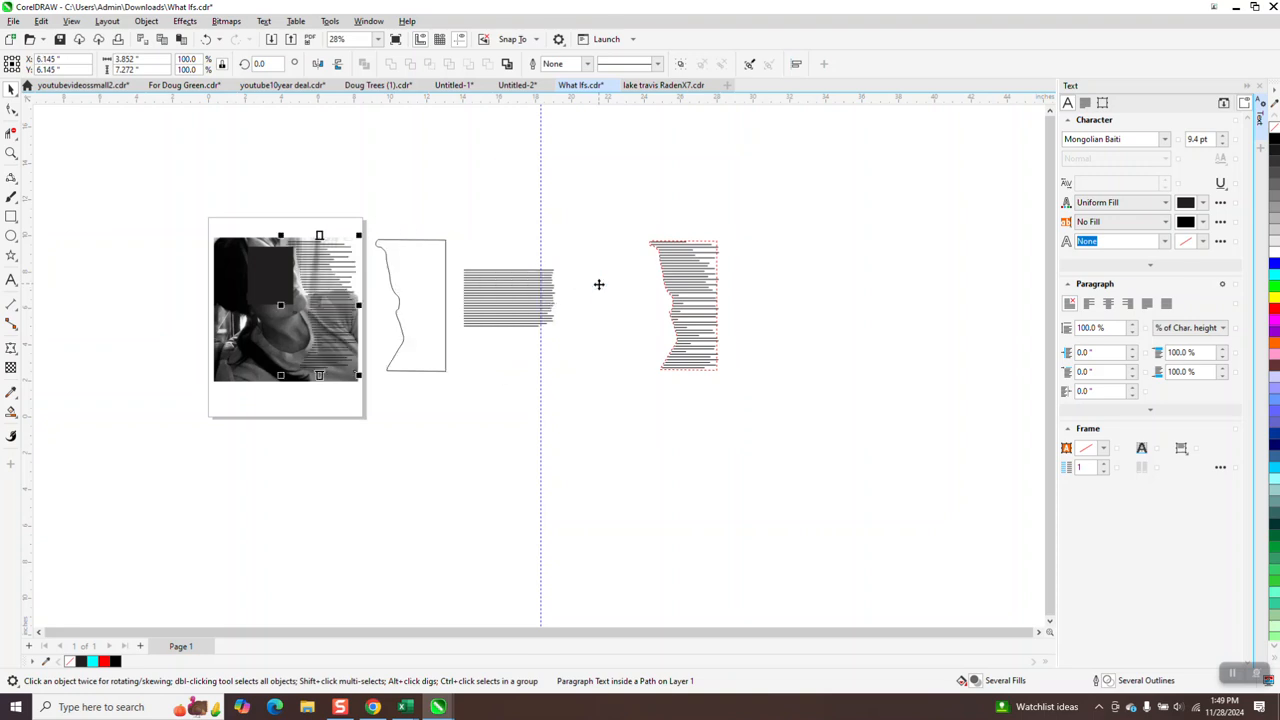
Inspect the lyrics text lying over the photo at several zoom levels.
left_click(11, 153)
left_click_drag(267, 236, 431, 414)
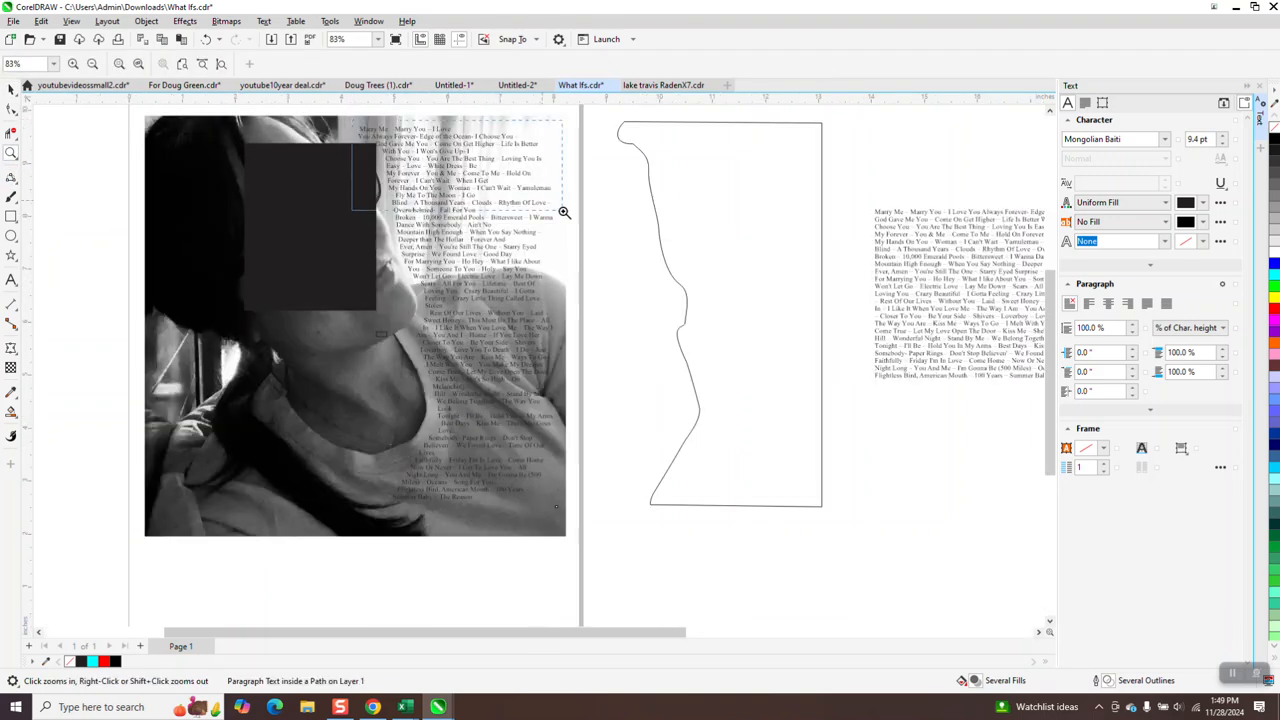
left_click_drag(564, 212, 564, 212)
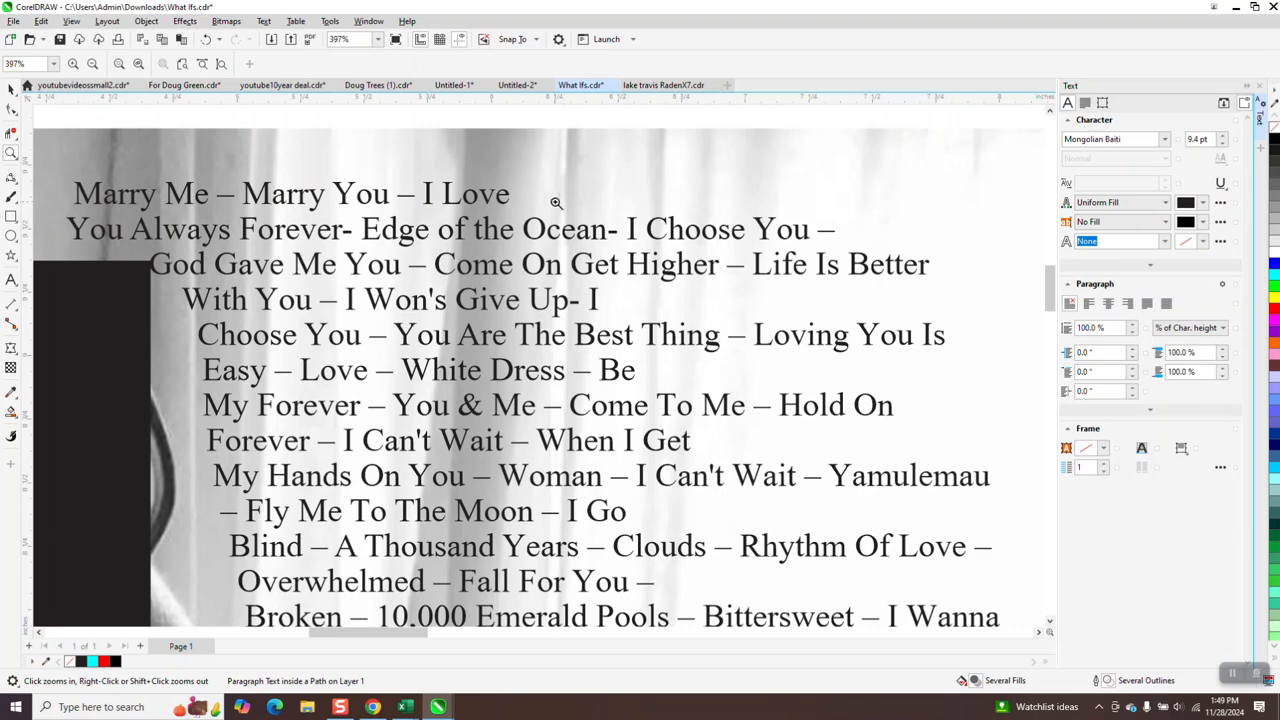
scroll(558, 204, "down", 4)
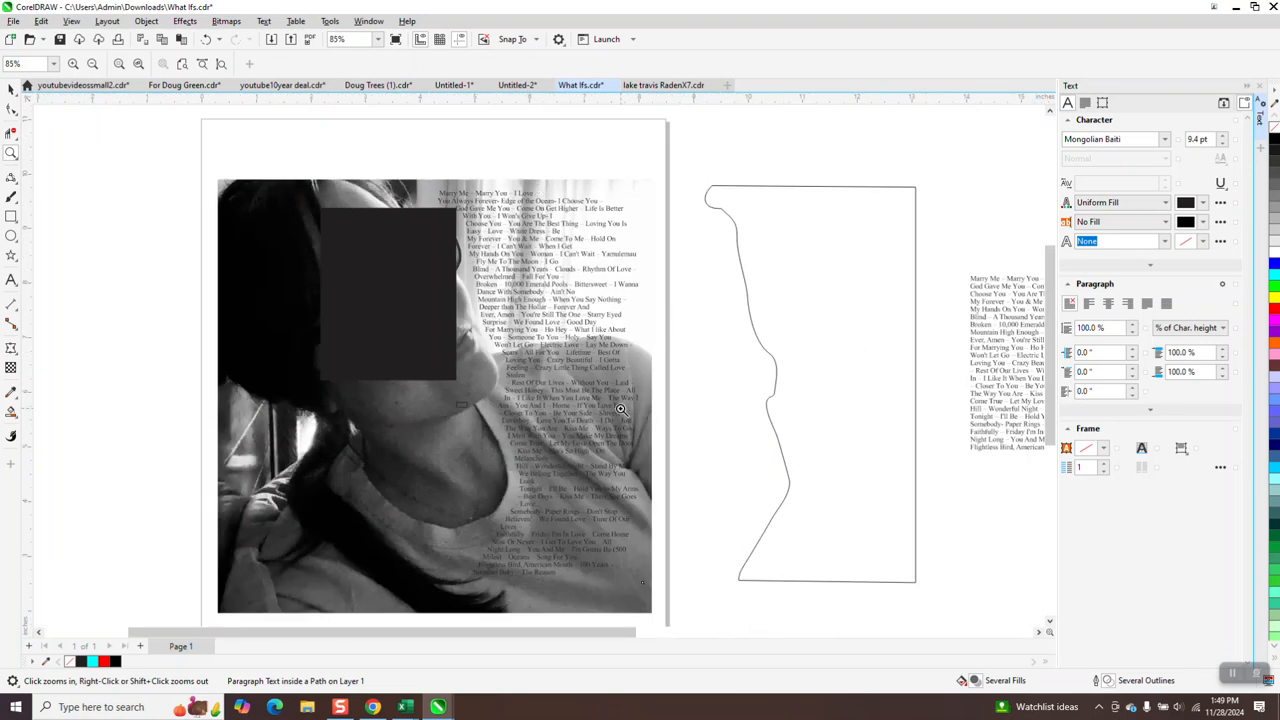
scroll(468, 403, "down", 1)
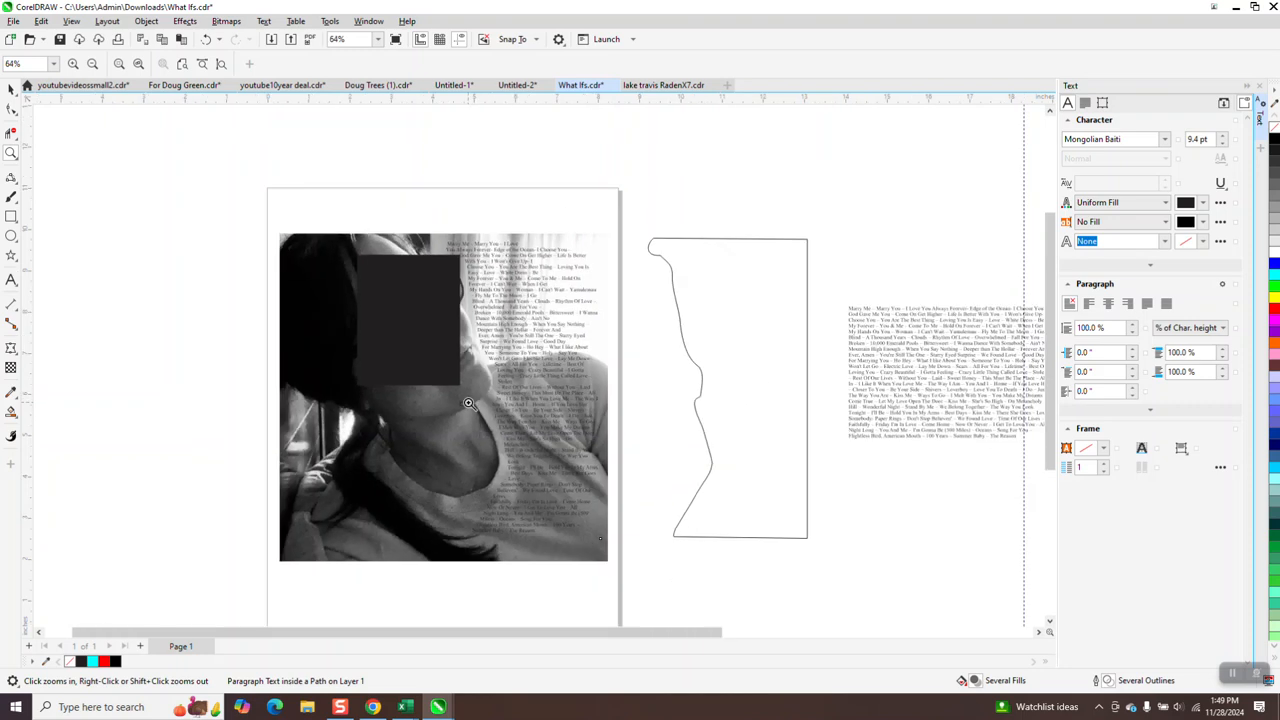
left_click(1261, 87)
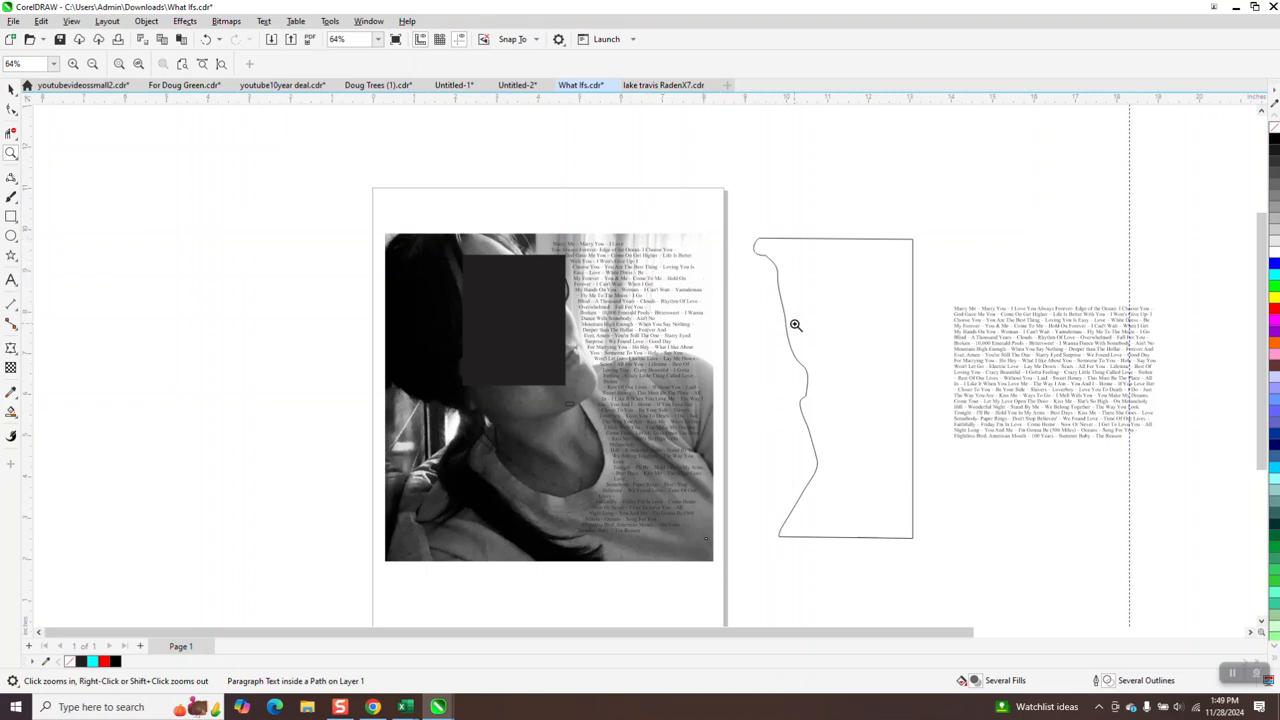
right_click(766, 264)
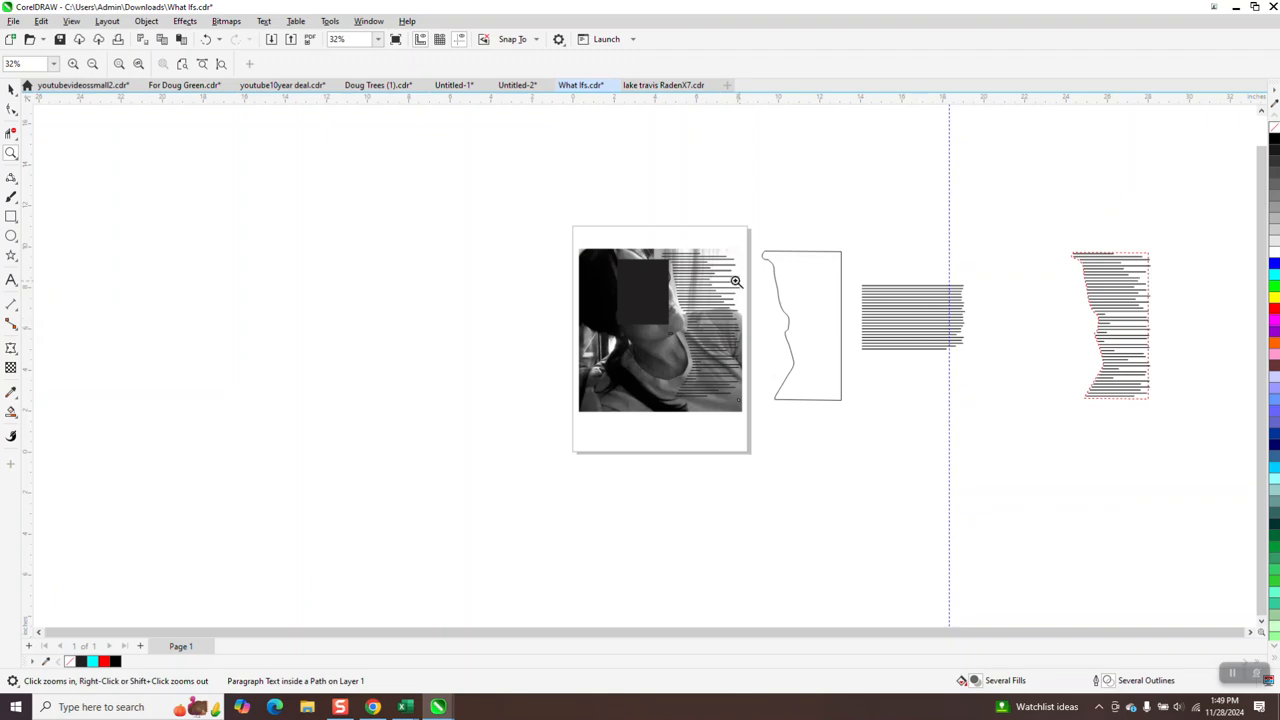
left_click_drag(853, 269, 975, 390)
scroll(677, 272, "down", 8)
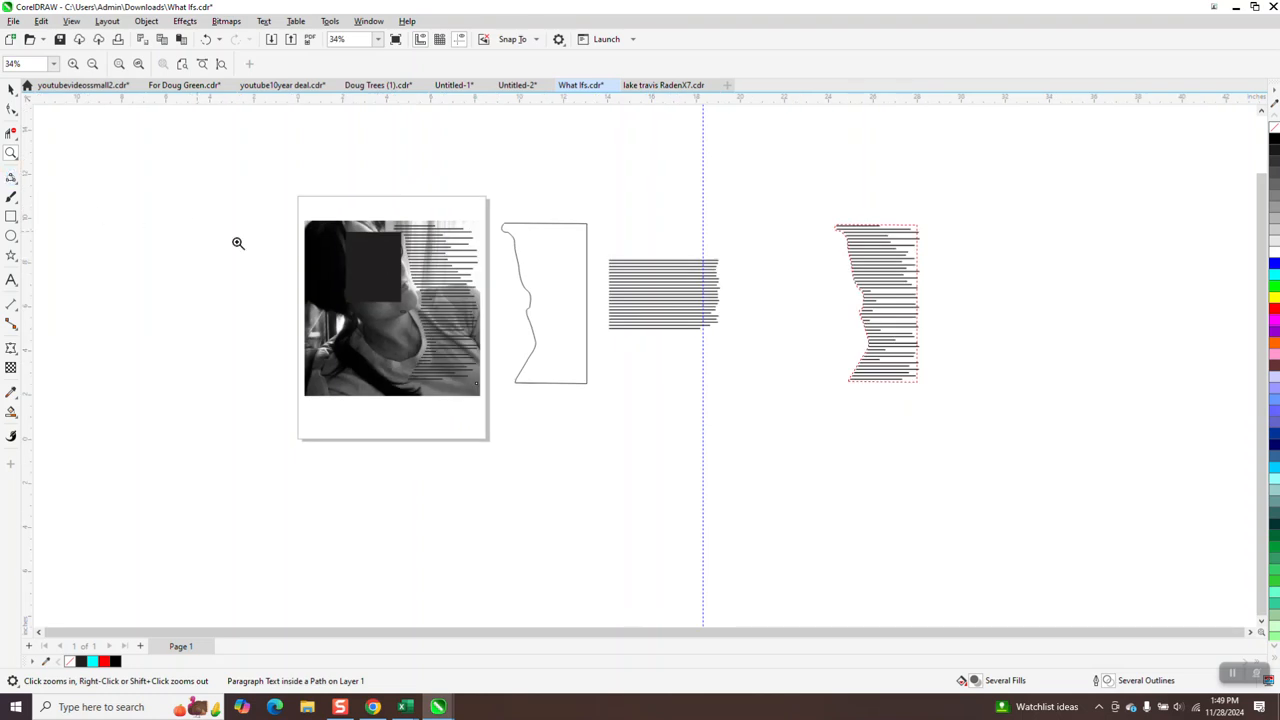
Paste the lyrics as paragraph text inside the second wavy outline shape.
left_click(11, 280)
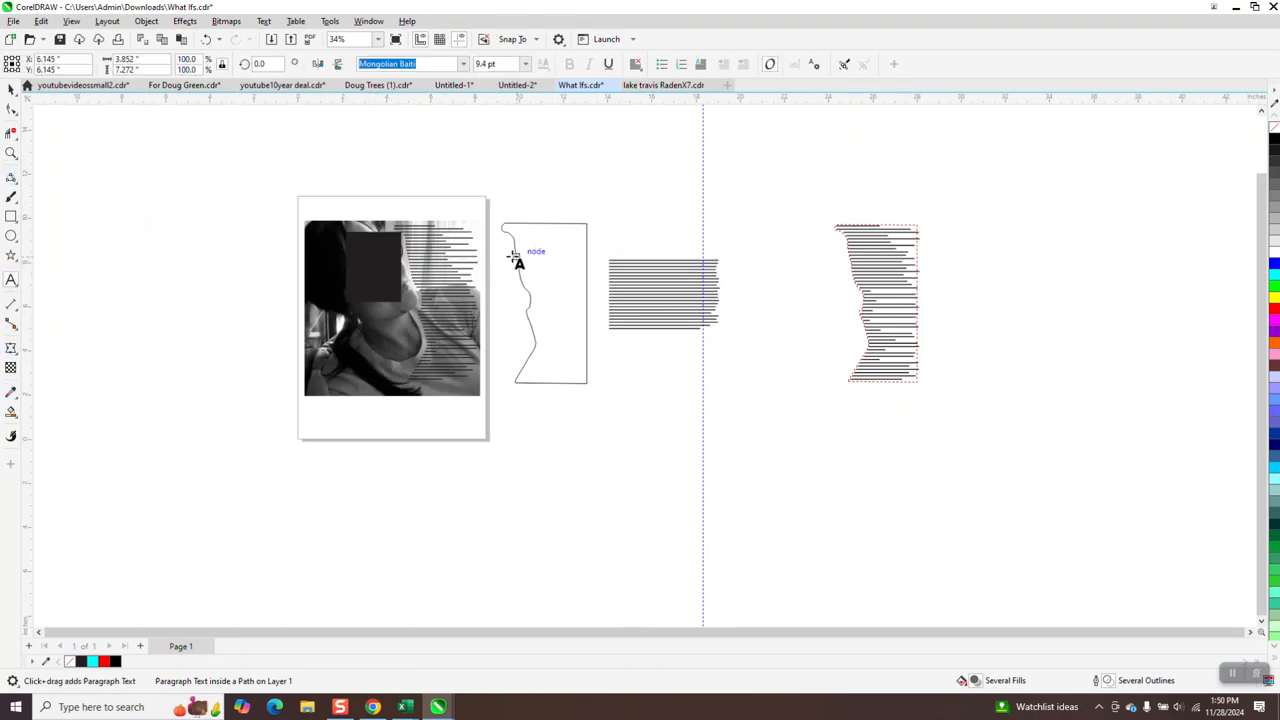
left_click(11, 152)
left_click_drag(497, 227, 706, 419)
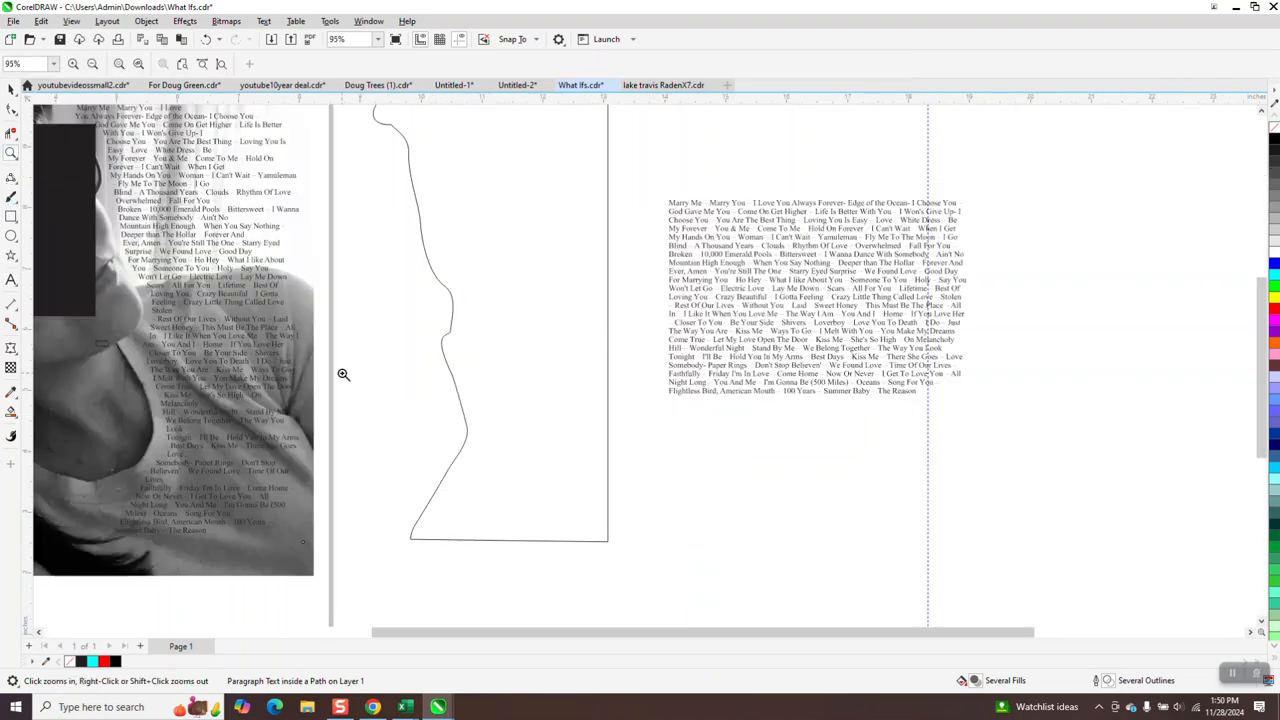
left_click(11, 280)
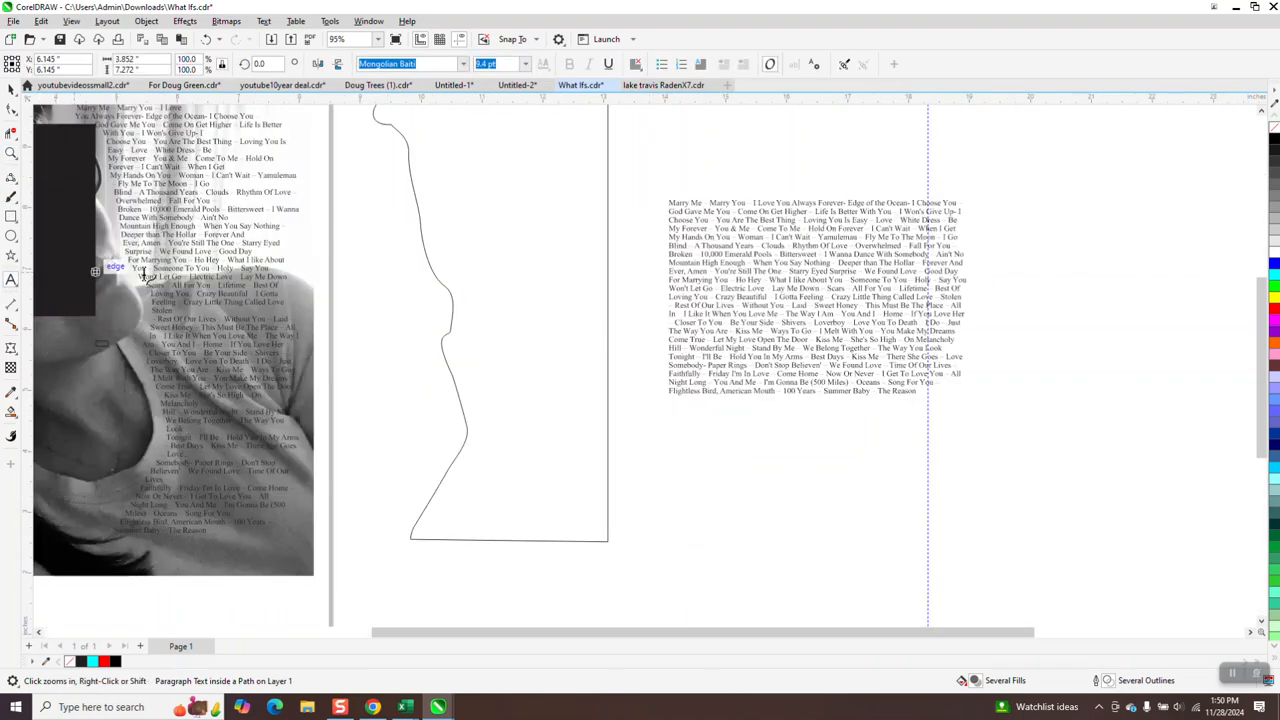
left_click(423, 240)
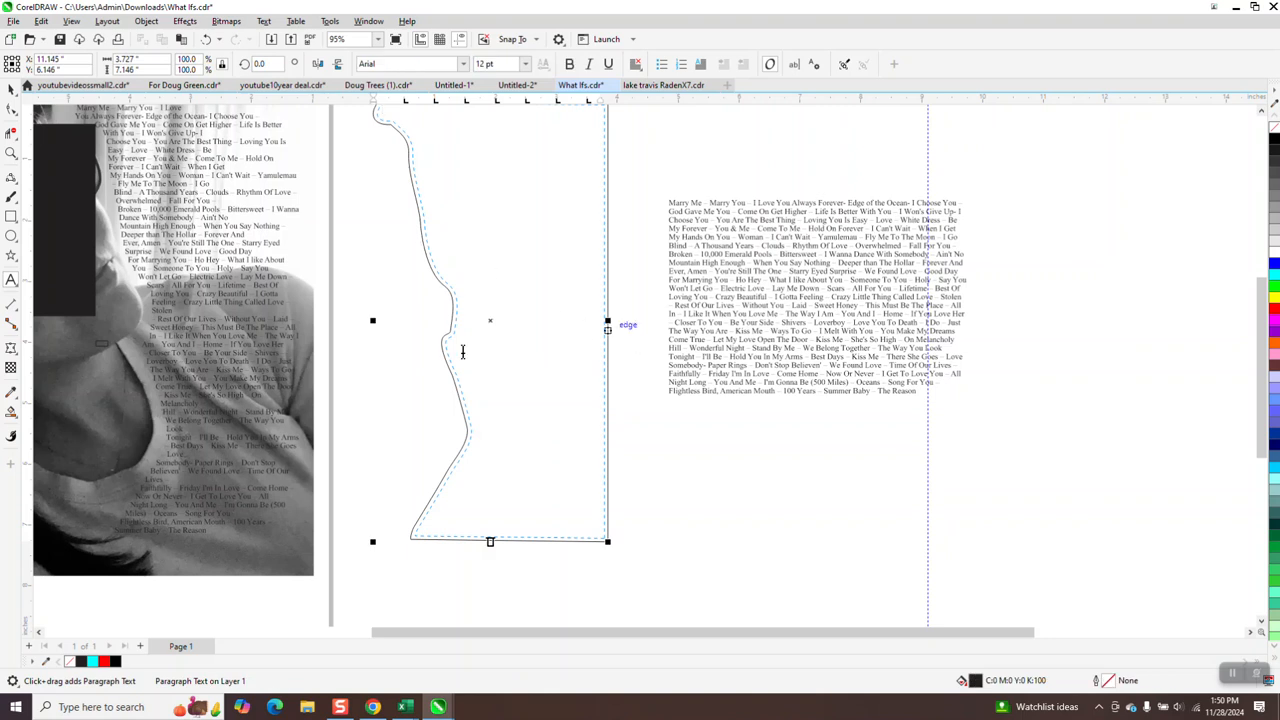
key("ctrl+v")
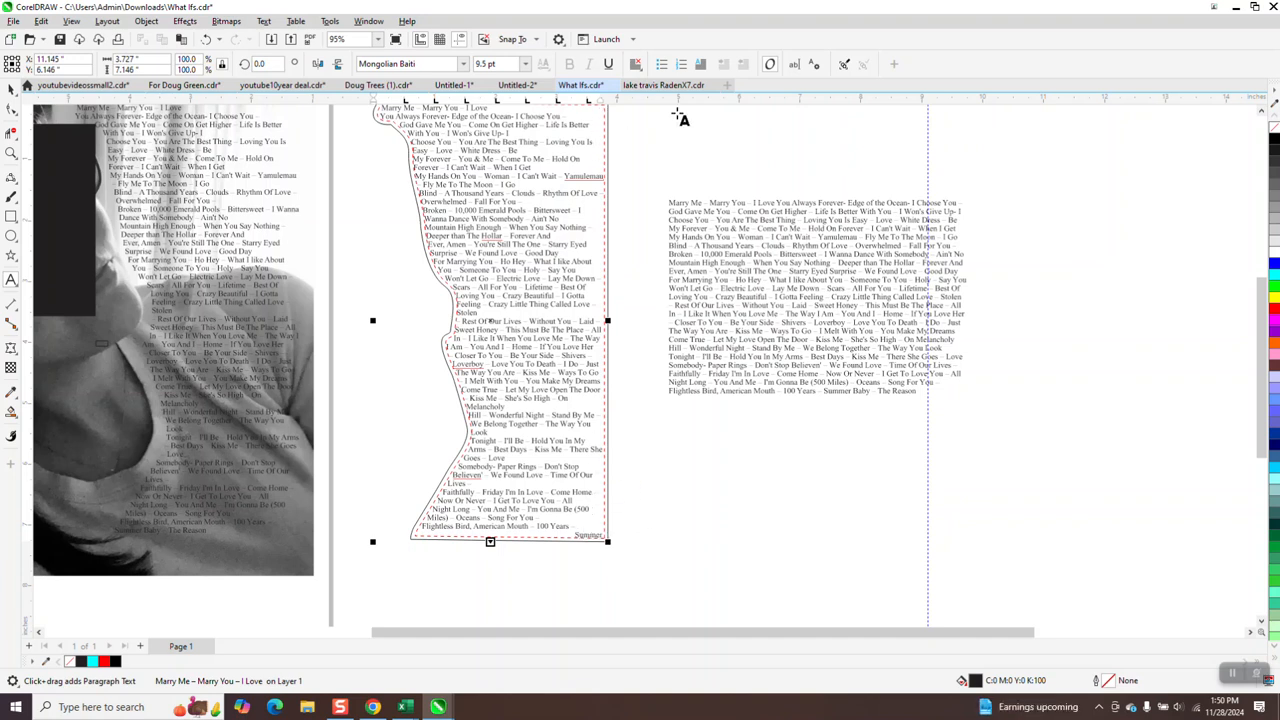
Review the pasted lyrics in the Edit Text dialog, then set the text's font size to 9.4 pt.
left_click(796, 65)
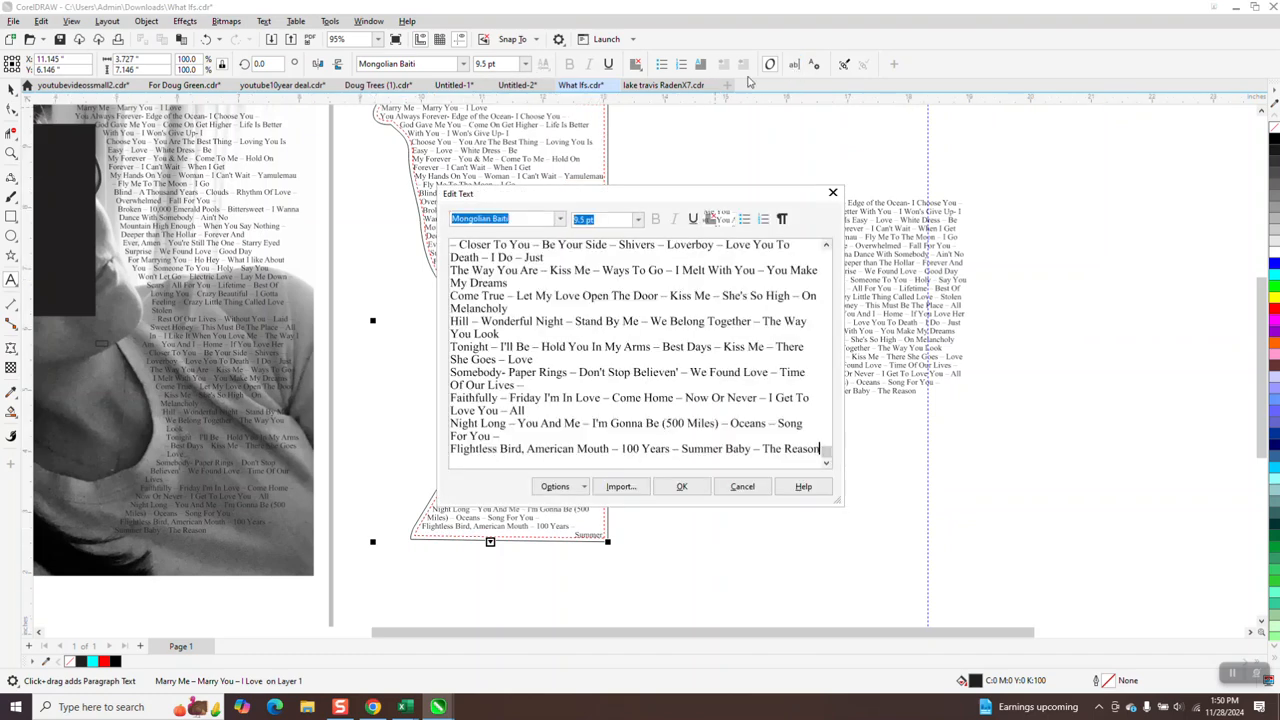
left_click(833, 193)
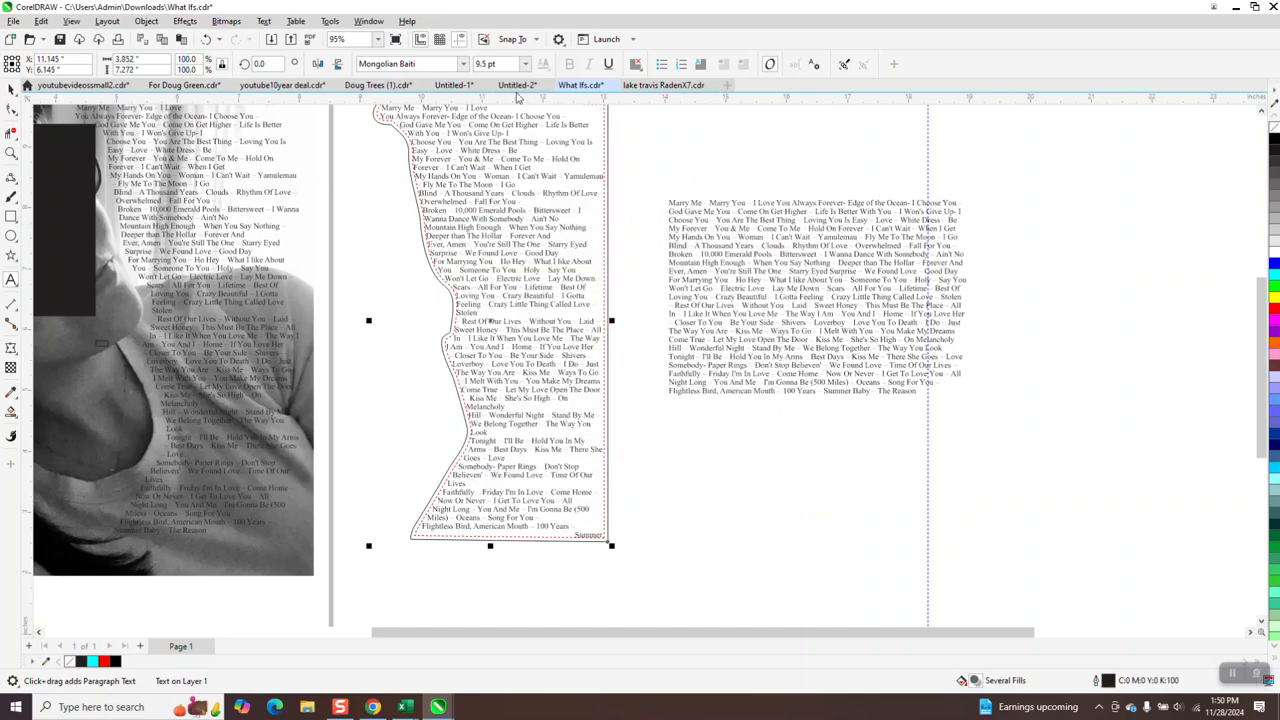
double_click(485, 64)
type("9.4")
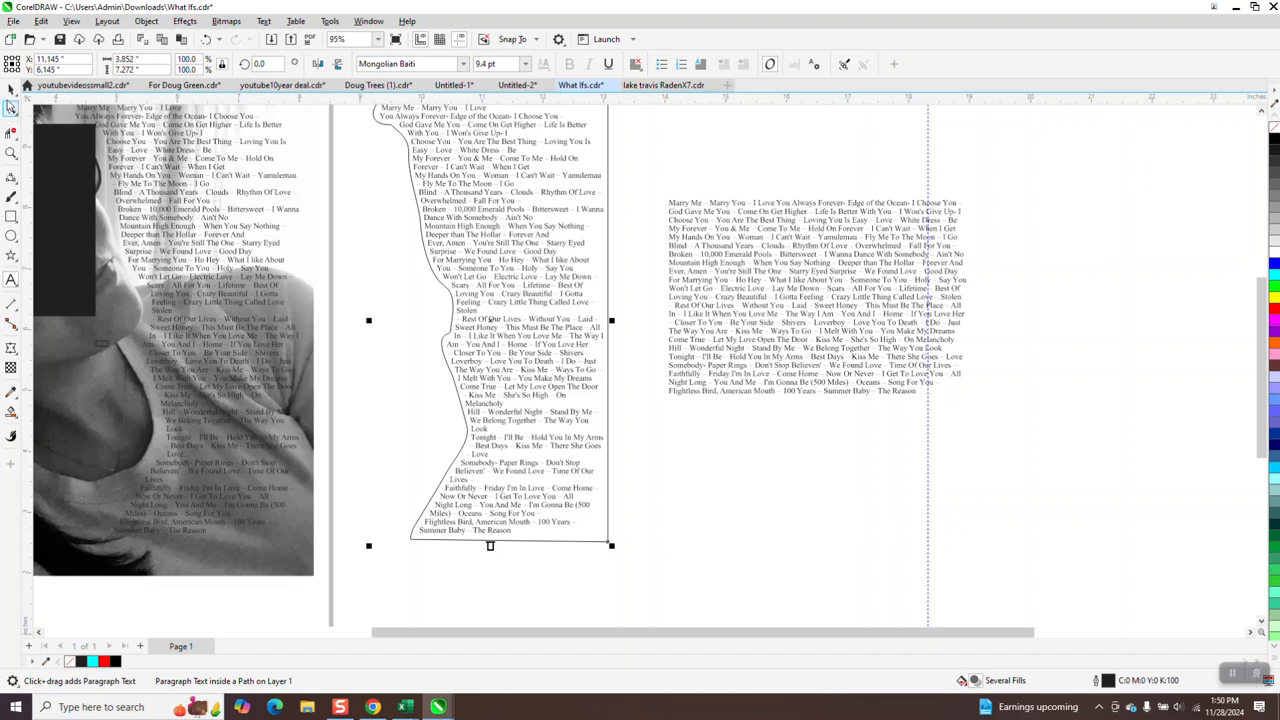
Select the new fitted text and zoom in to compare it with the original lyrics block.
left_click(12, 89)
left_click(629, 123)
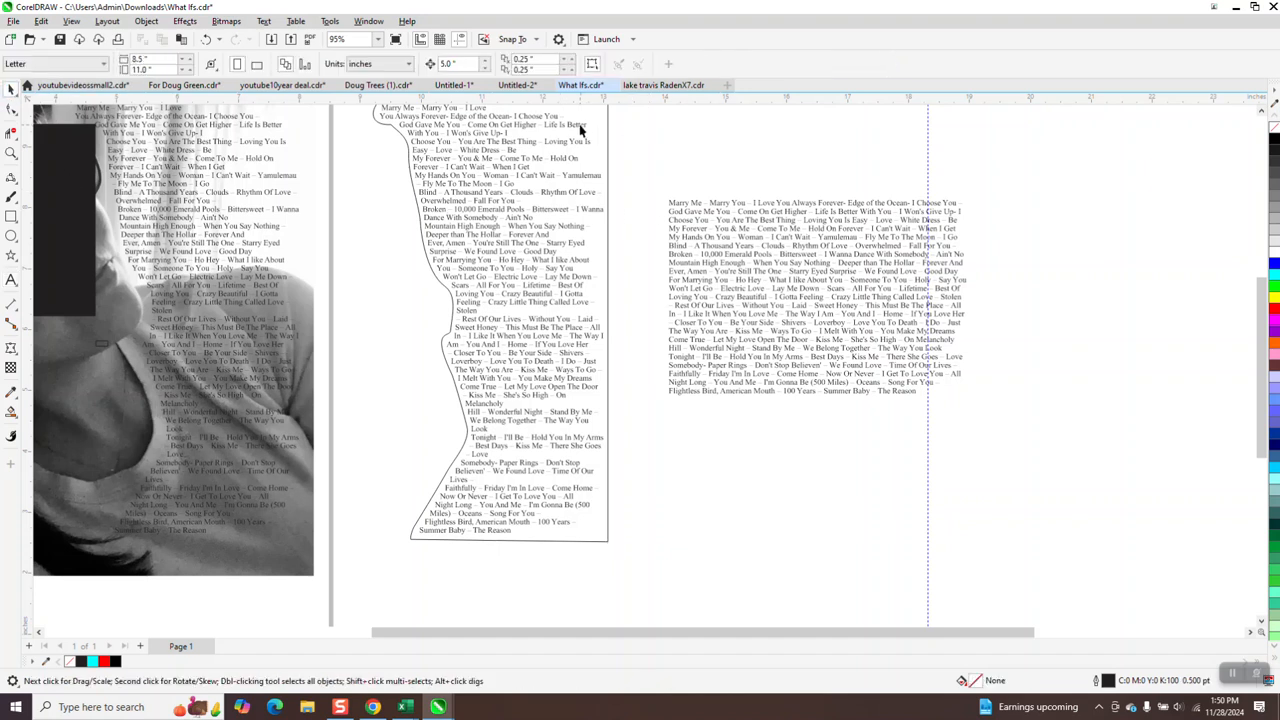
left_click(583, 130)
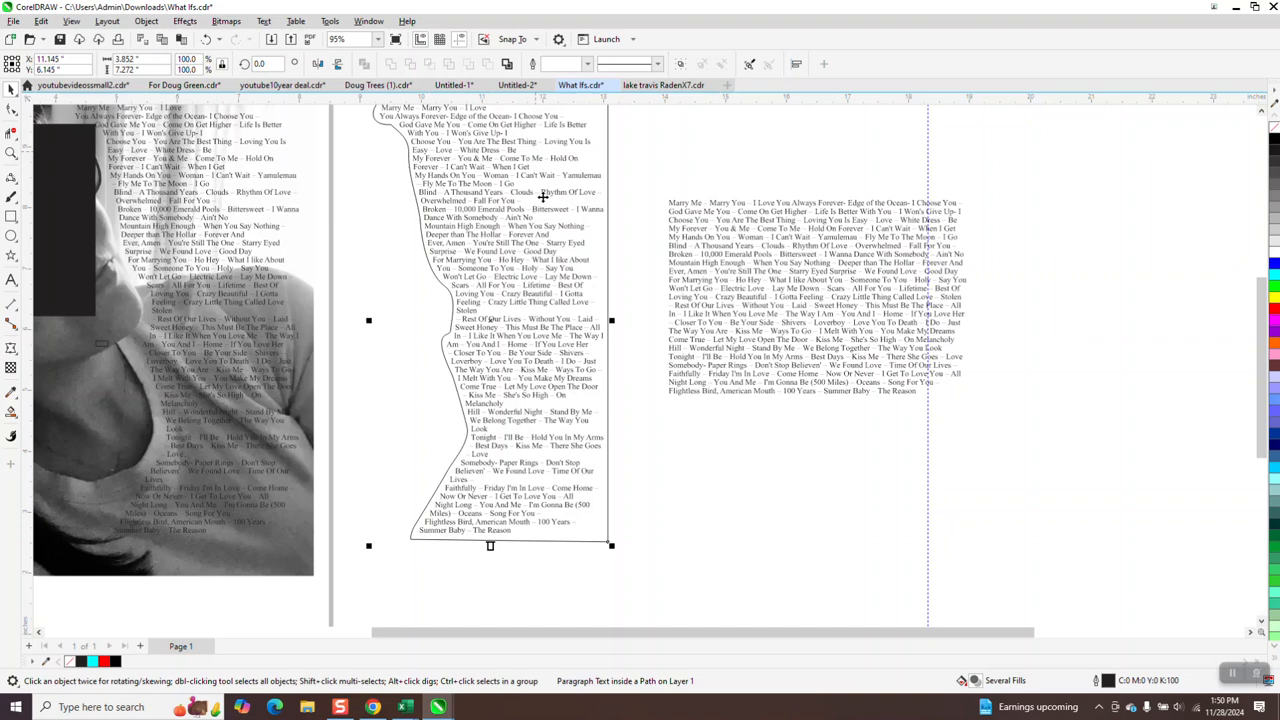
scroll(539, 175, "down", 3)
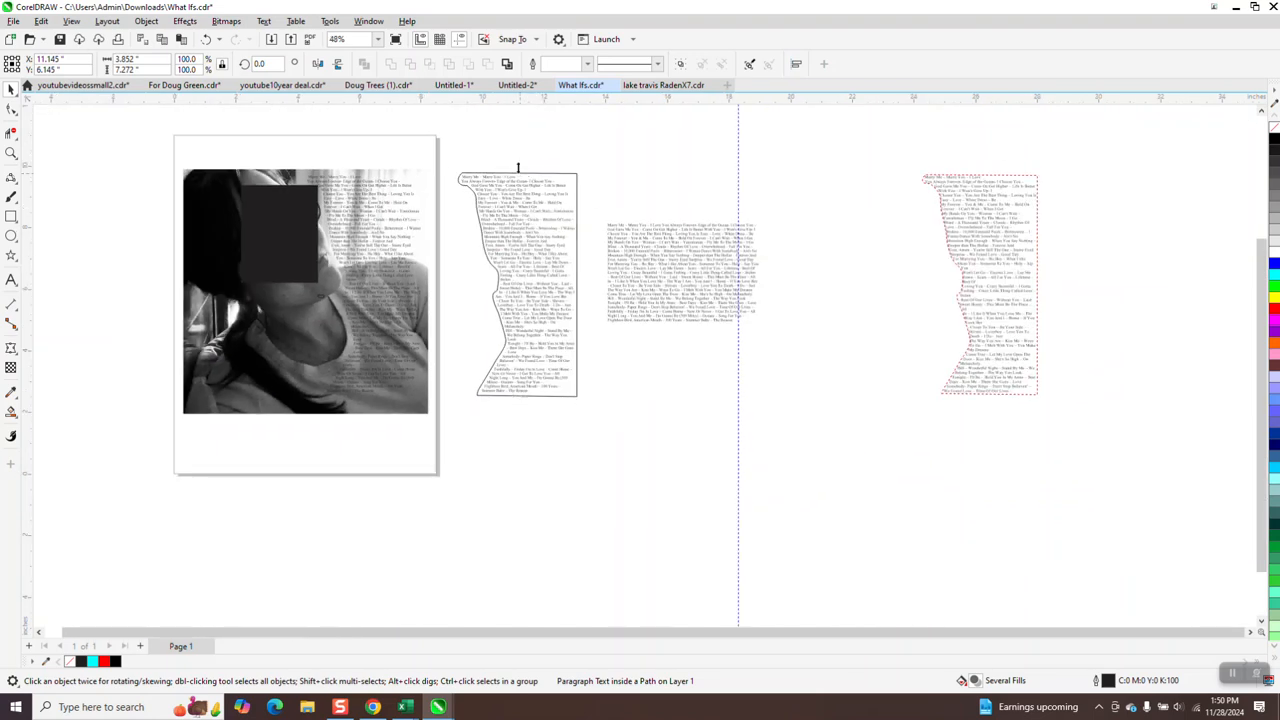
scroll(522, 182, "down", 1)
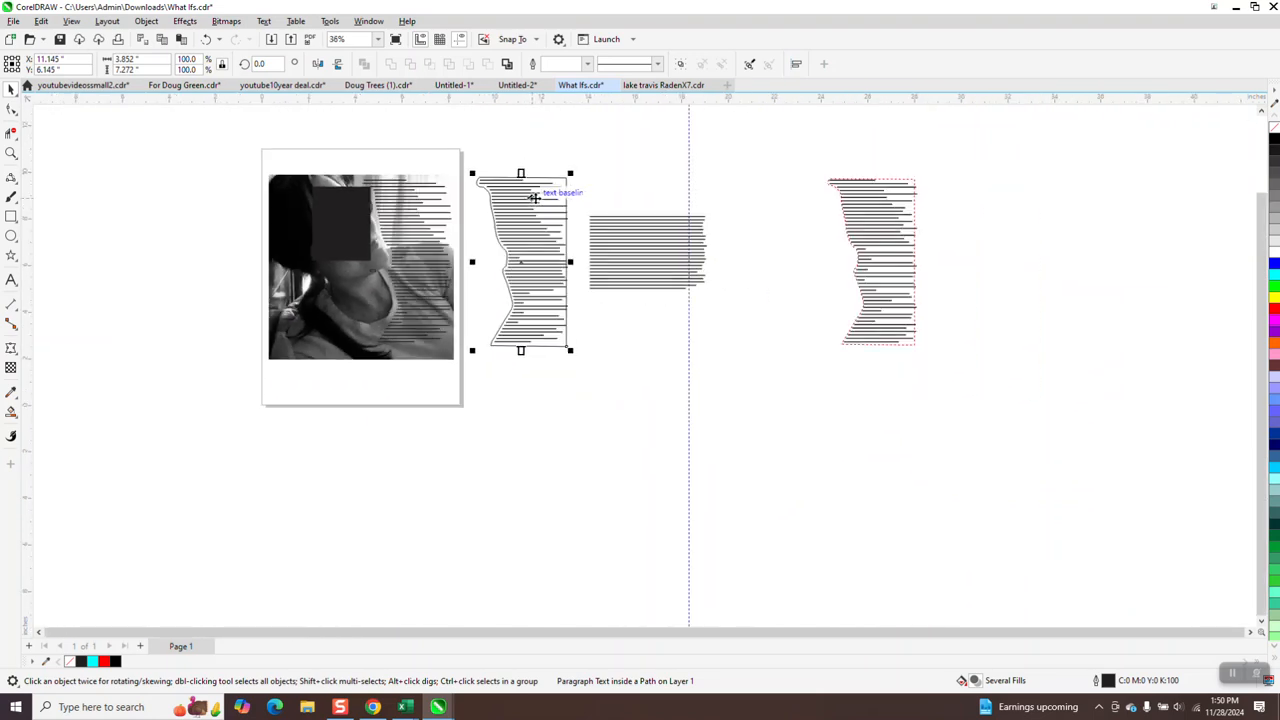
left_click(11, 152)
left_click_drag(310, 166, 731, 369)
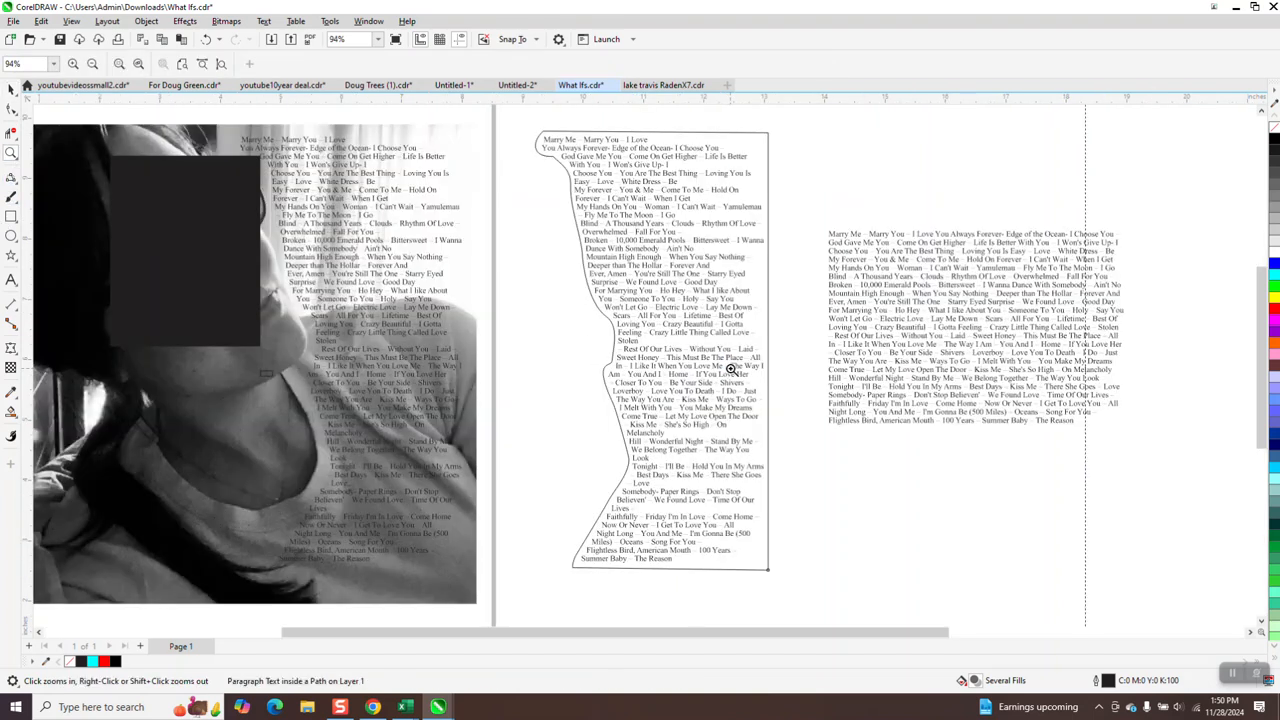